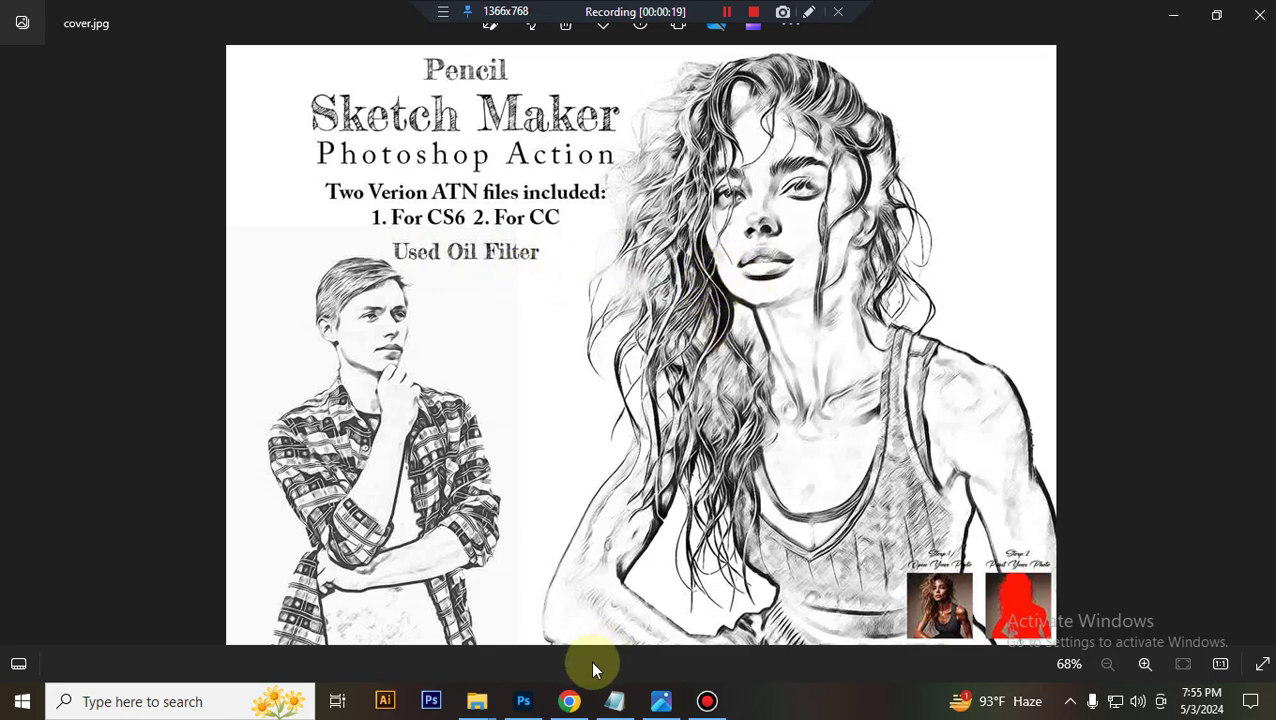
- Load the For CC Pencil Sketch Maker .atn action from its folder into Photoshop's Actions panel
left_click(523, 700)
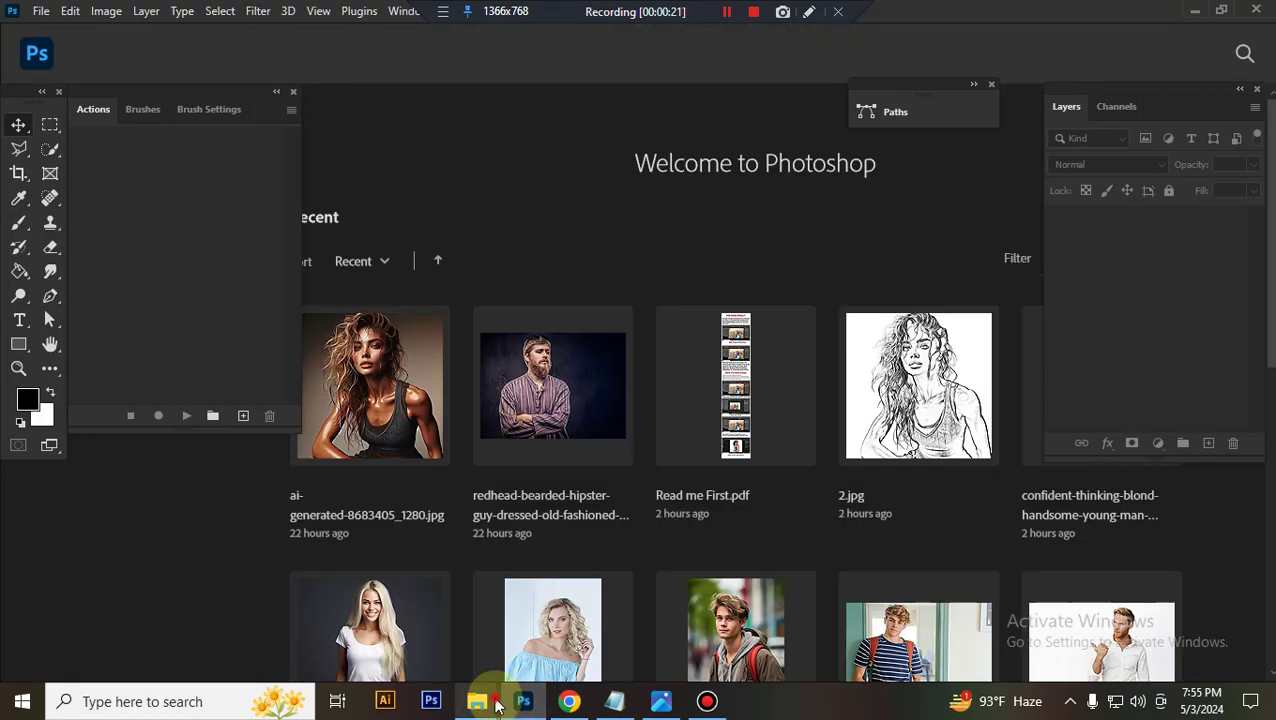
left_click(584, 608)
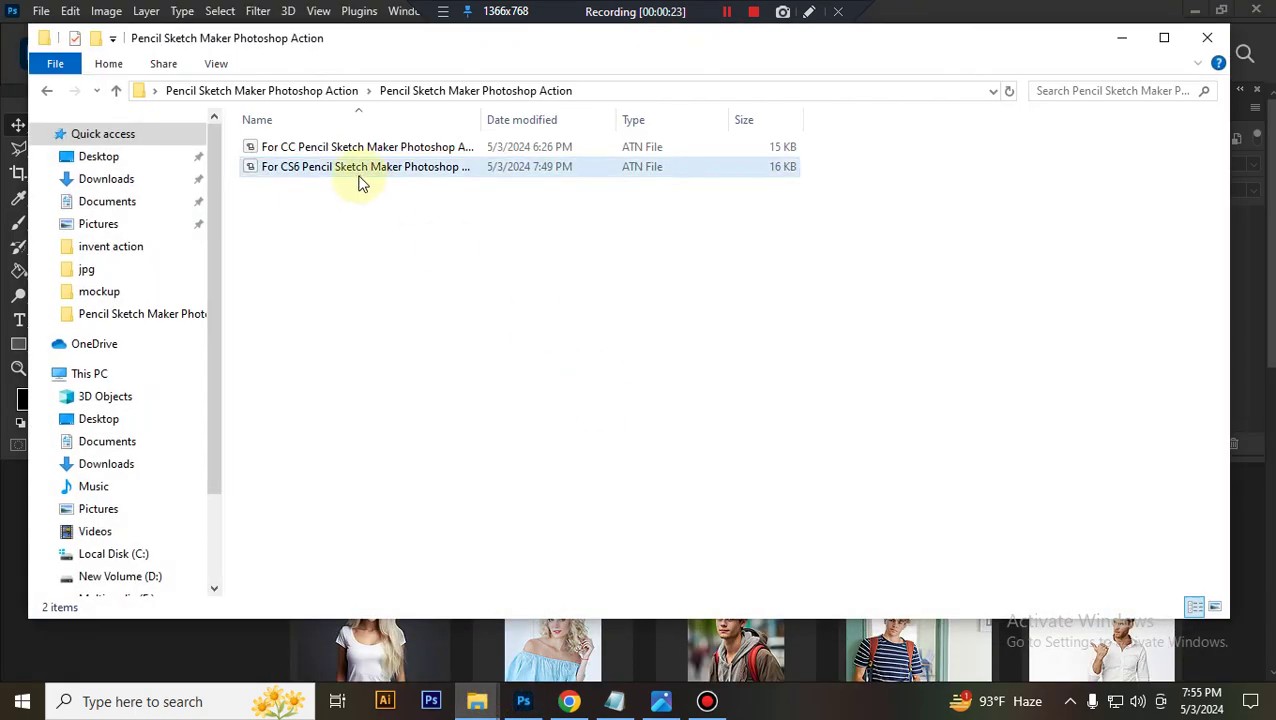
left_click(368, 150)
left_click(370, 148)
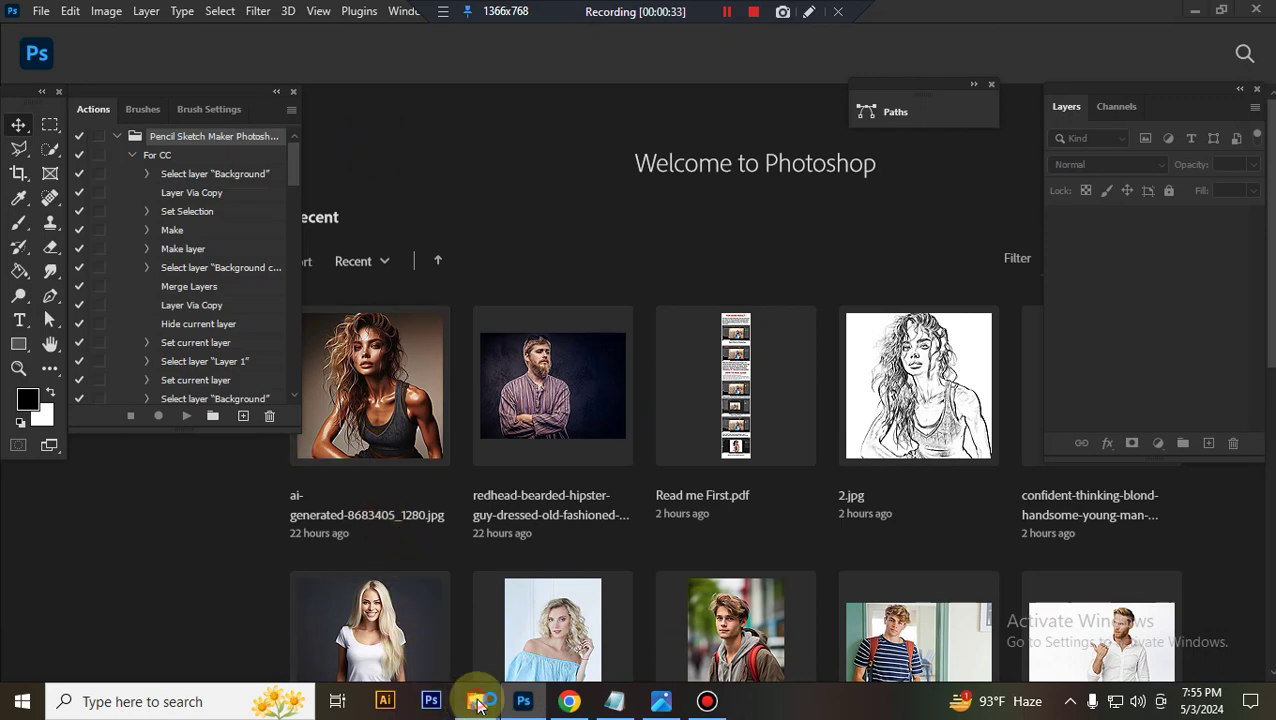
- Open the ai-generated-8683405_1280 portrait in Photoshop by dragging it from the image folder
mouse_move(472, 697)
mouse_move(535, 645)
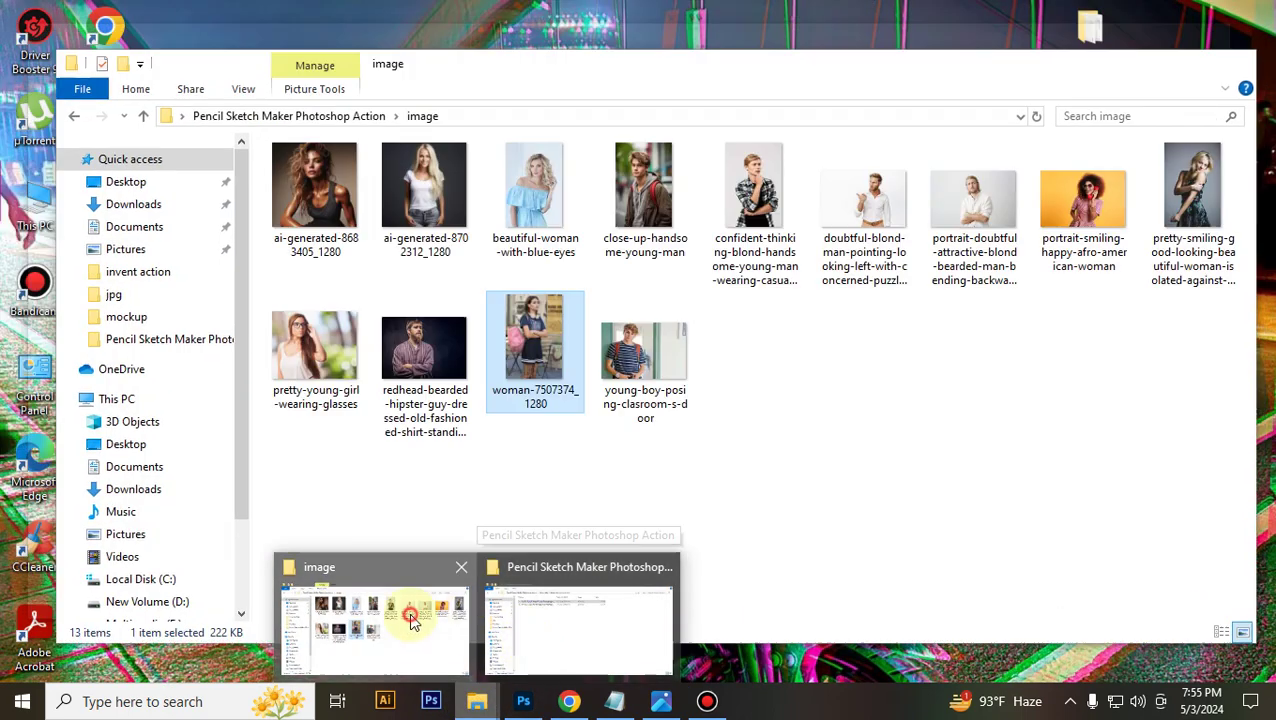
left_click(413, 608)
left_click(314, 190)
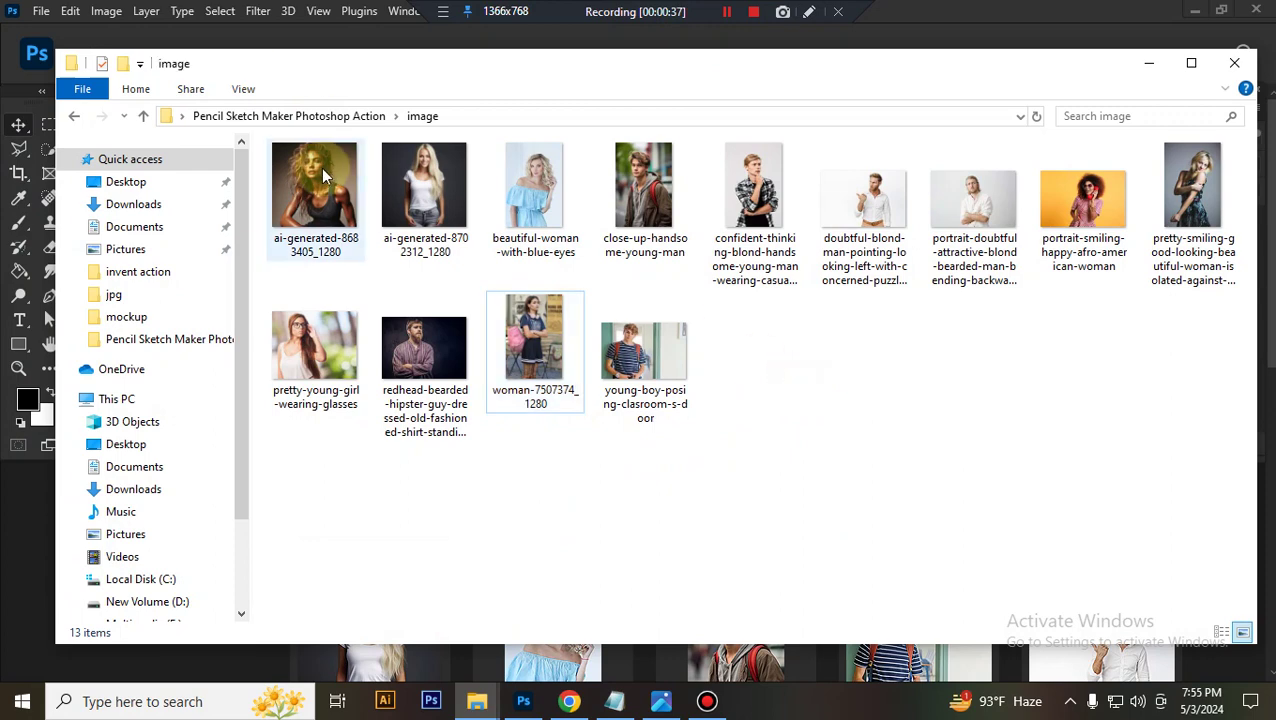
left_click_drag(314, 190, 651, 447)
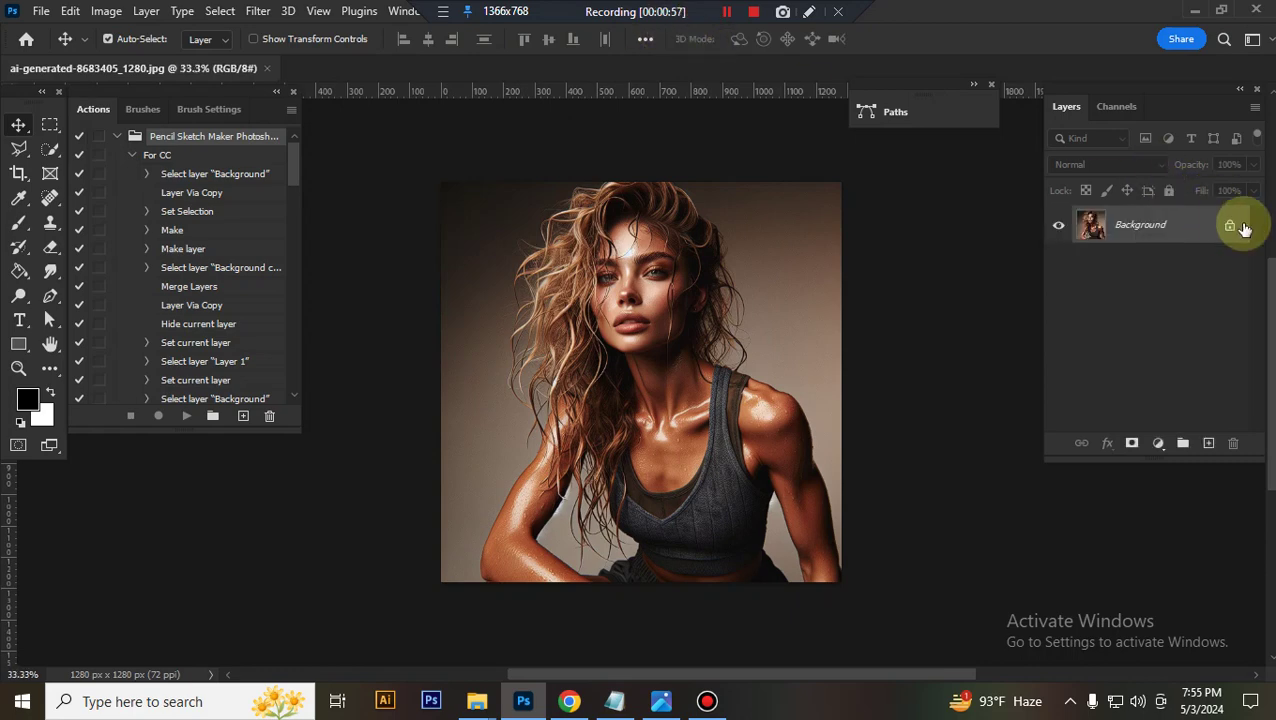
- Keep the image at 8 Bits/Channel and resize it to 2000 pixels wide in Image Size
left_click(107, 12)
mouse_move(128, 37)
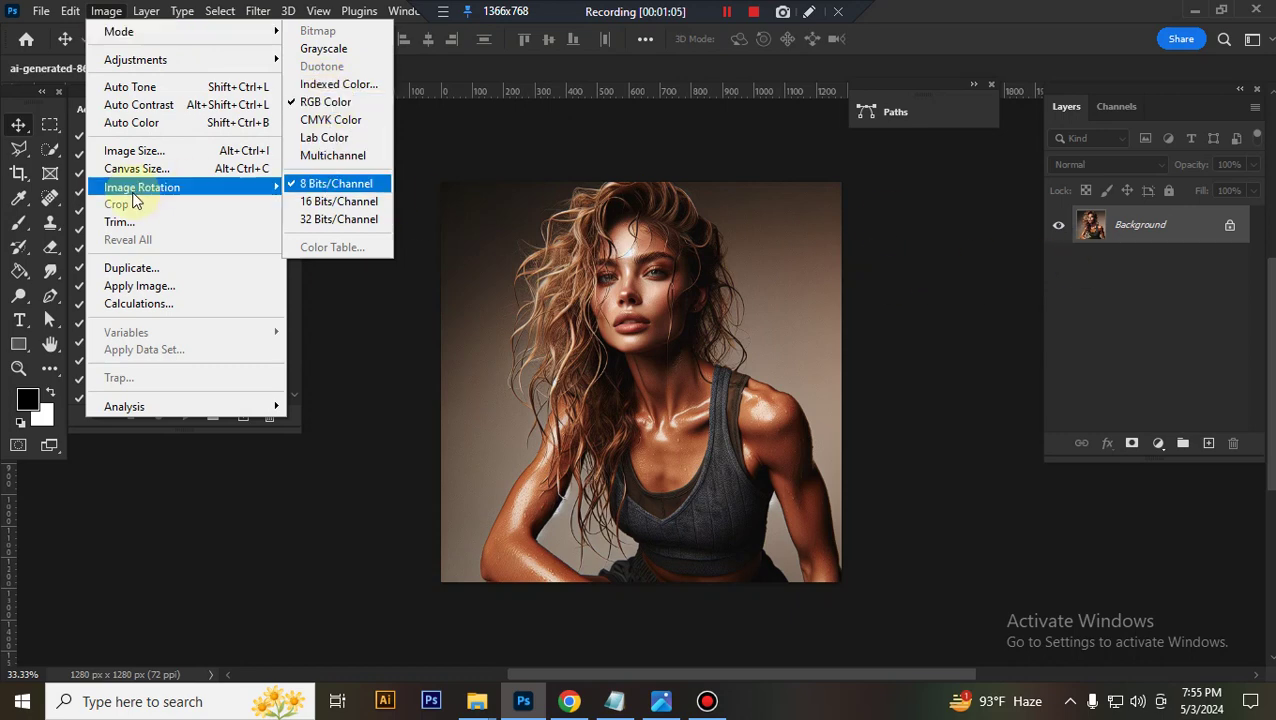
left_click(128, 150)
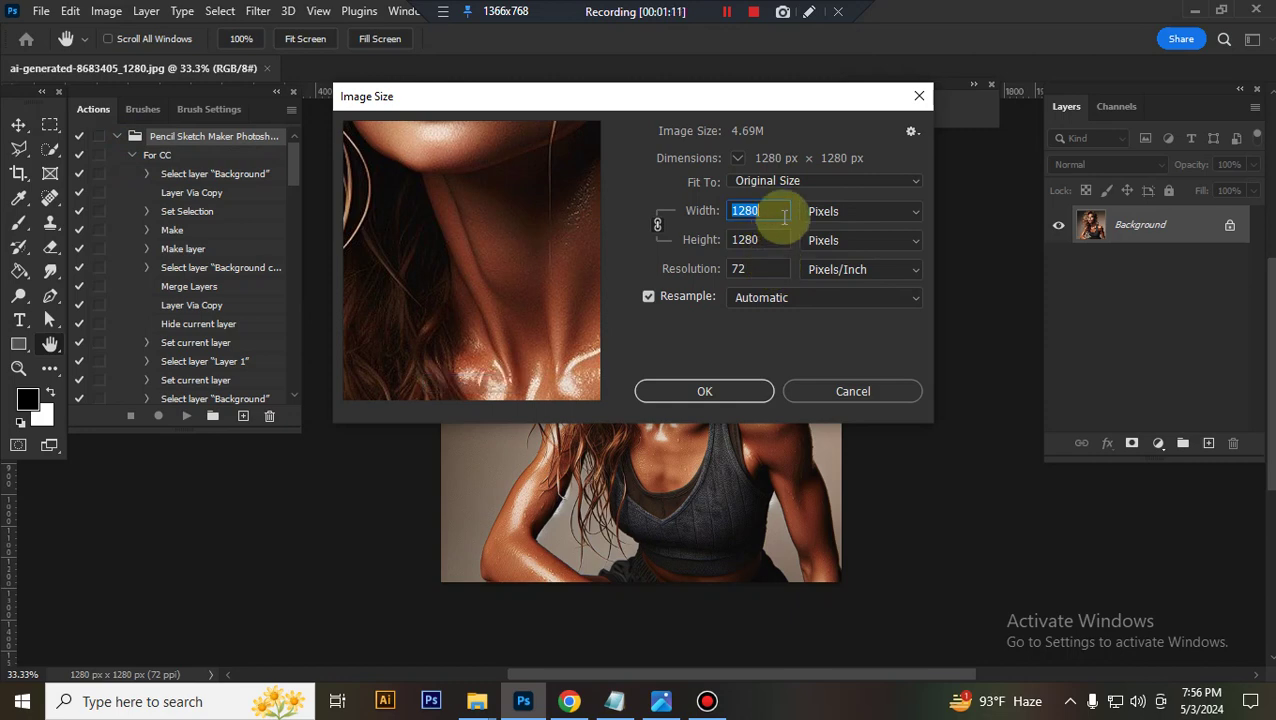
type("2000")
left_click(712, 391)
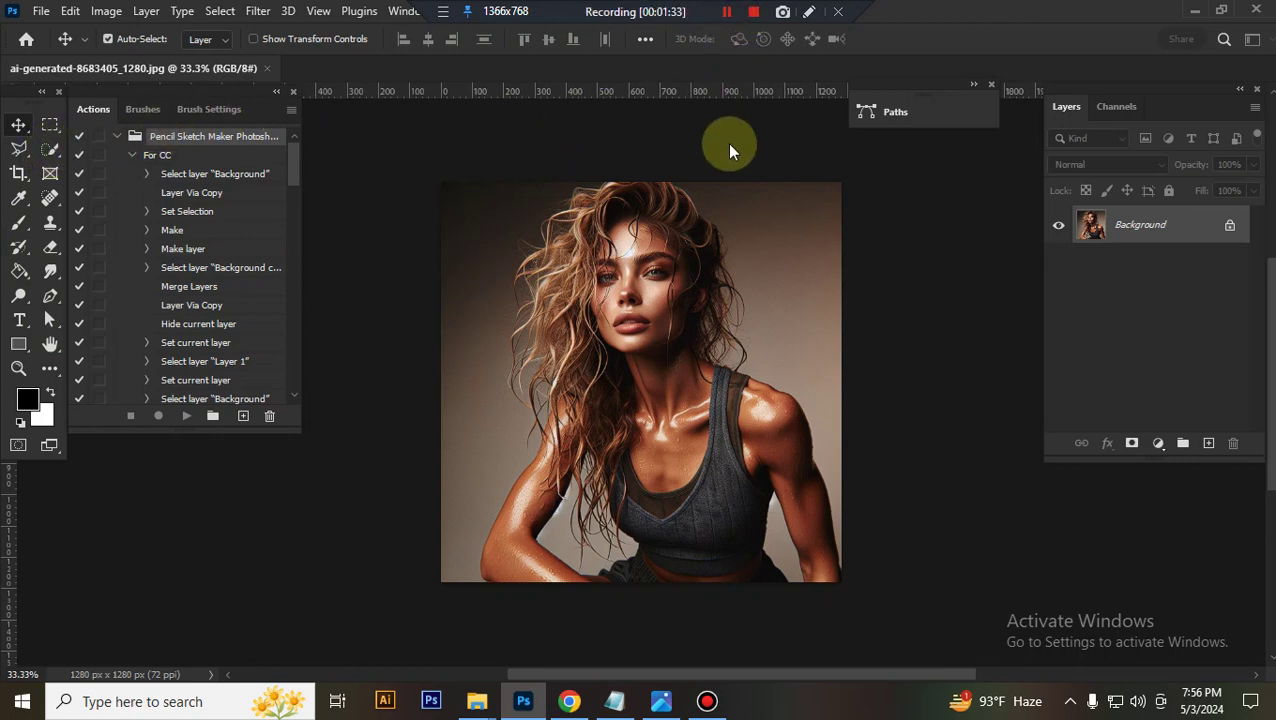
- Select the woman with the Quick Selection tool's Select Subject
left_click(727, 12)
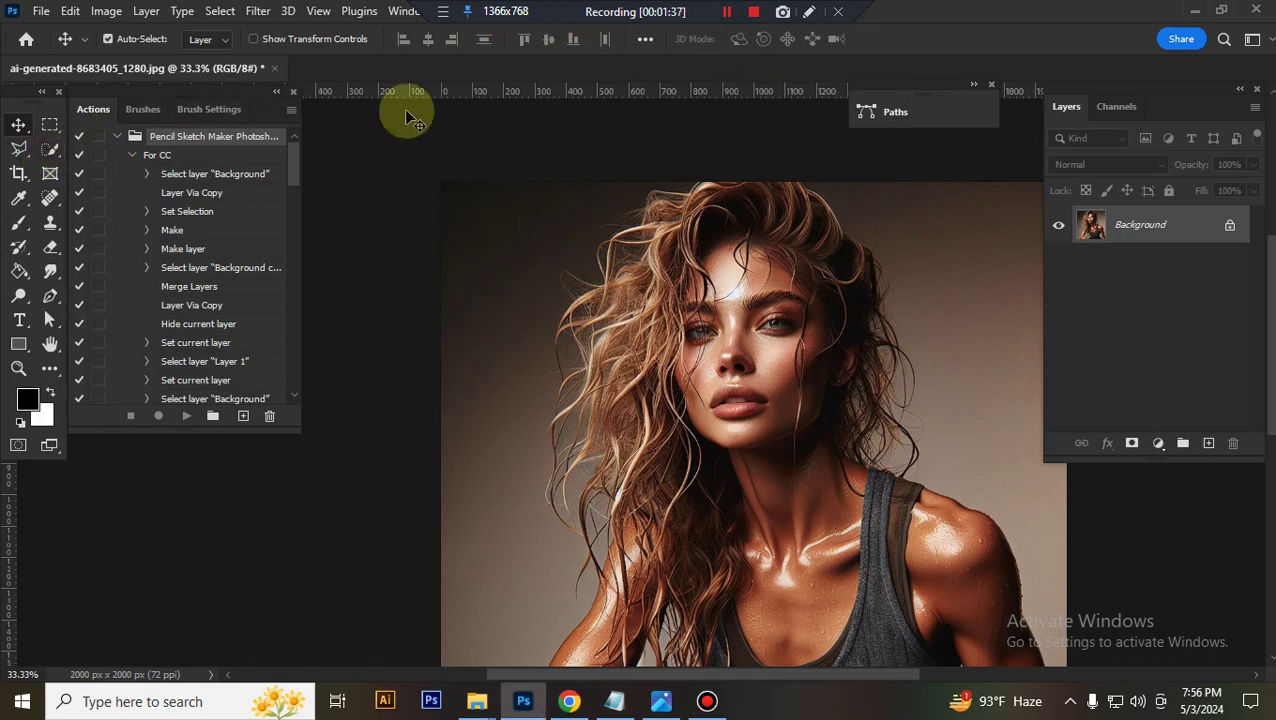
left_click(50, 148)
left_click(538, 42)
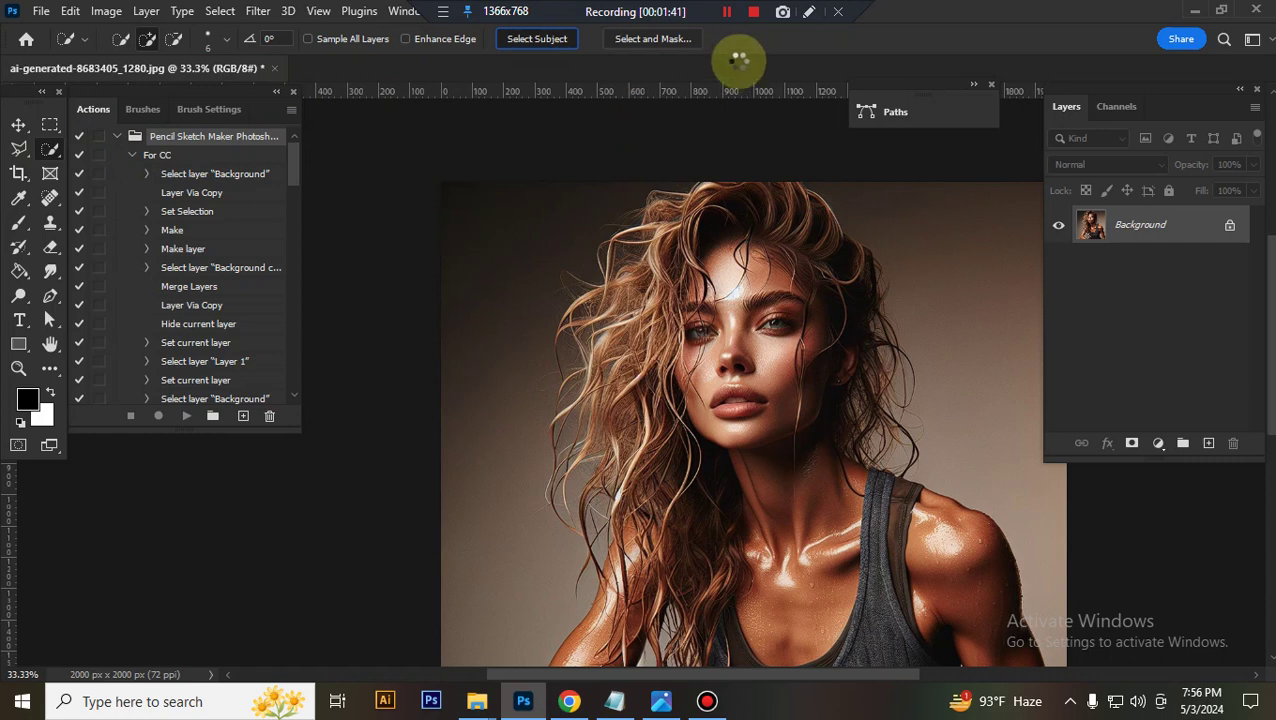
- Add a new empty layer named 'paint' above the Background
scroll(771, 318, "down", 3)
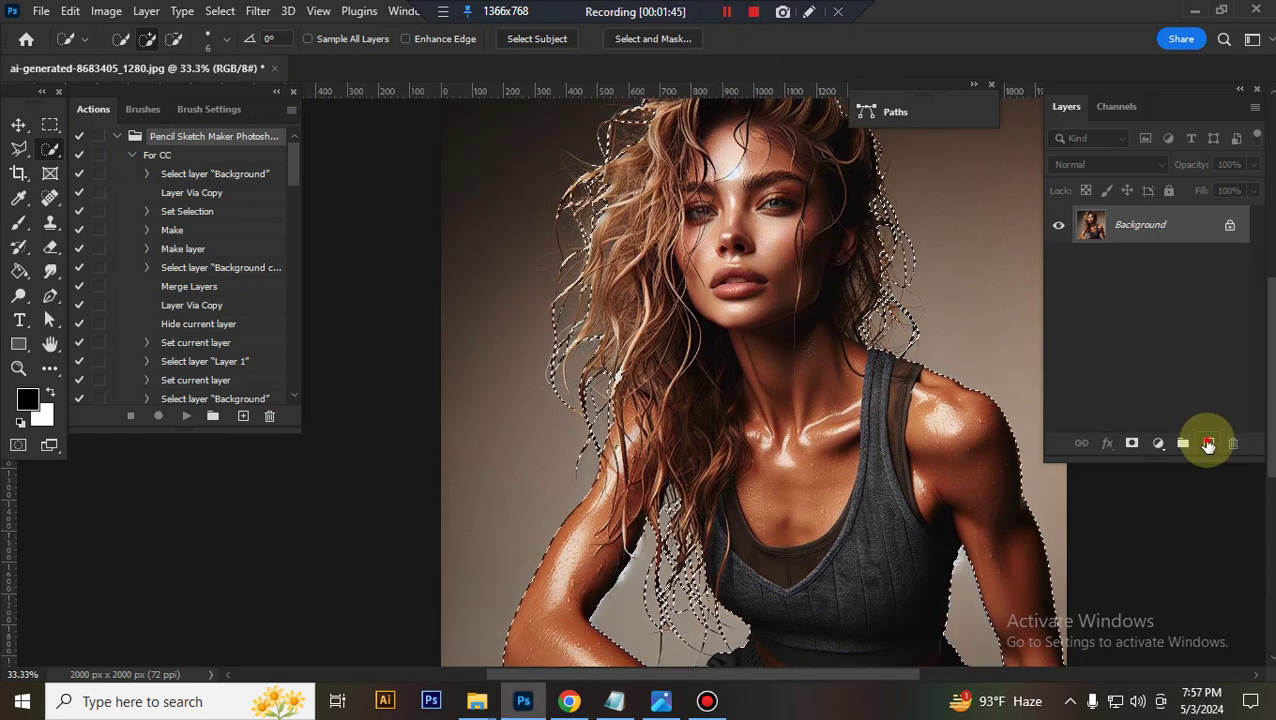
left_click(1208, 443)
double_click(1128, 226)
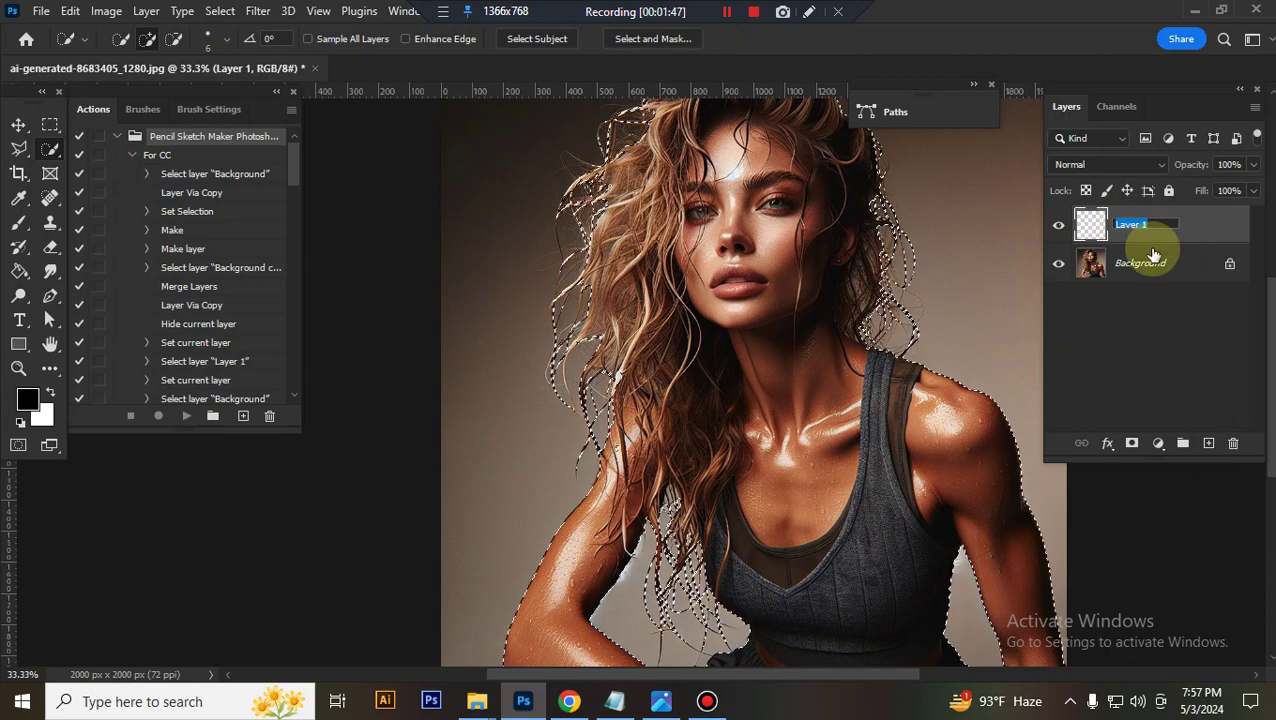
type("pa")
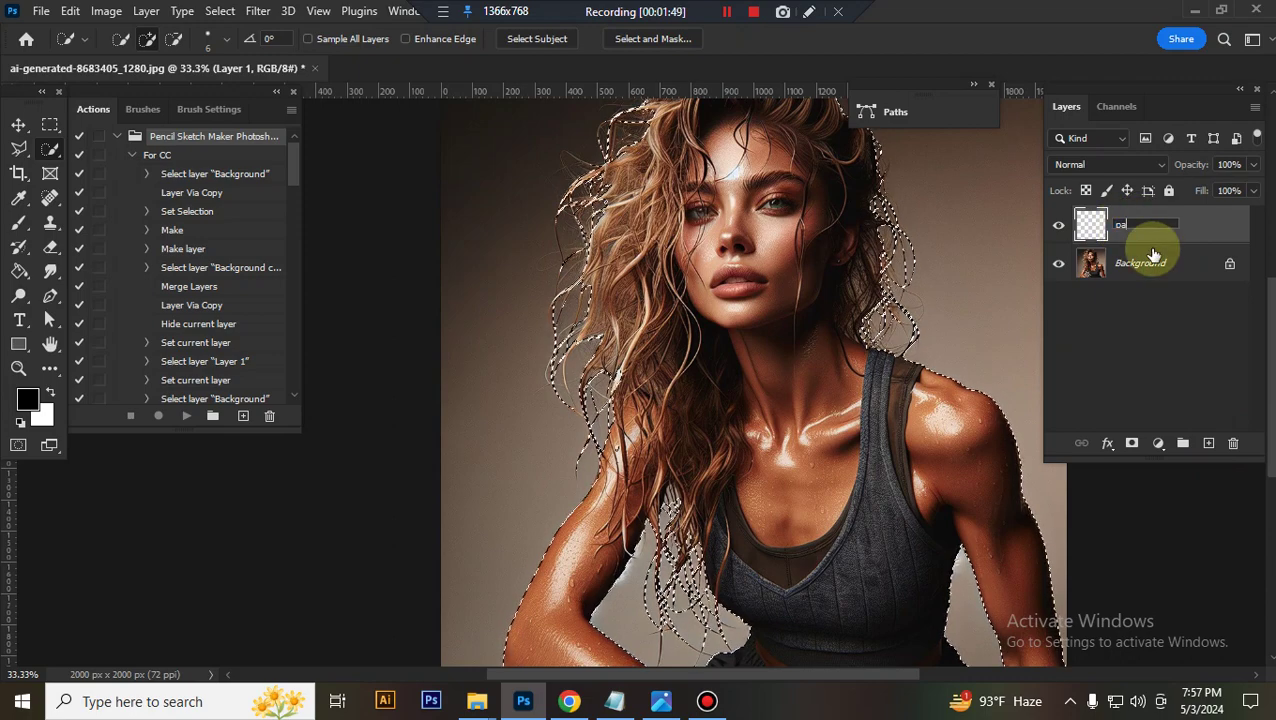
type("int")
key("Return")
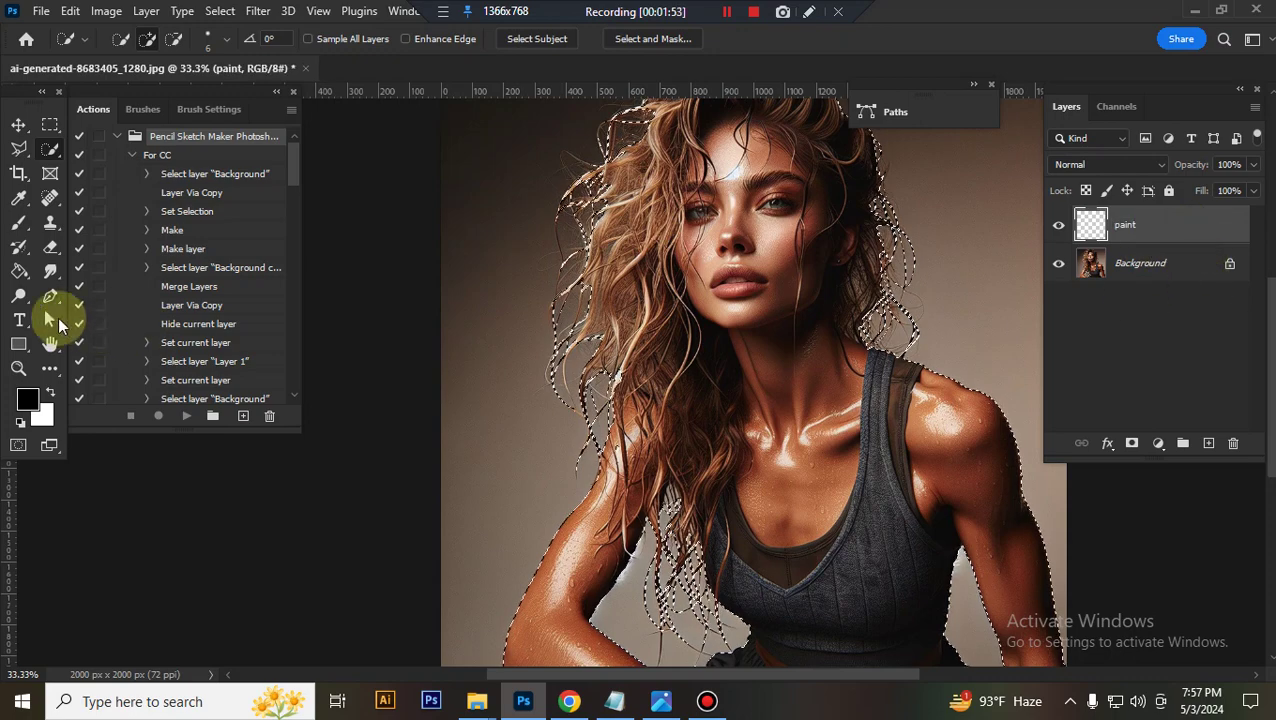
- Fill the selected woman with pure red ff0000 using the Paint Bucket
left_click(26, 396)
type("ff0000")
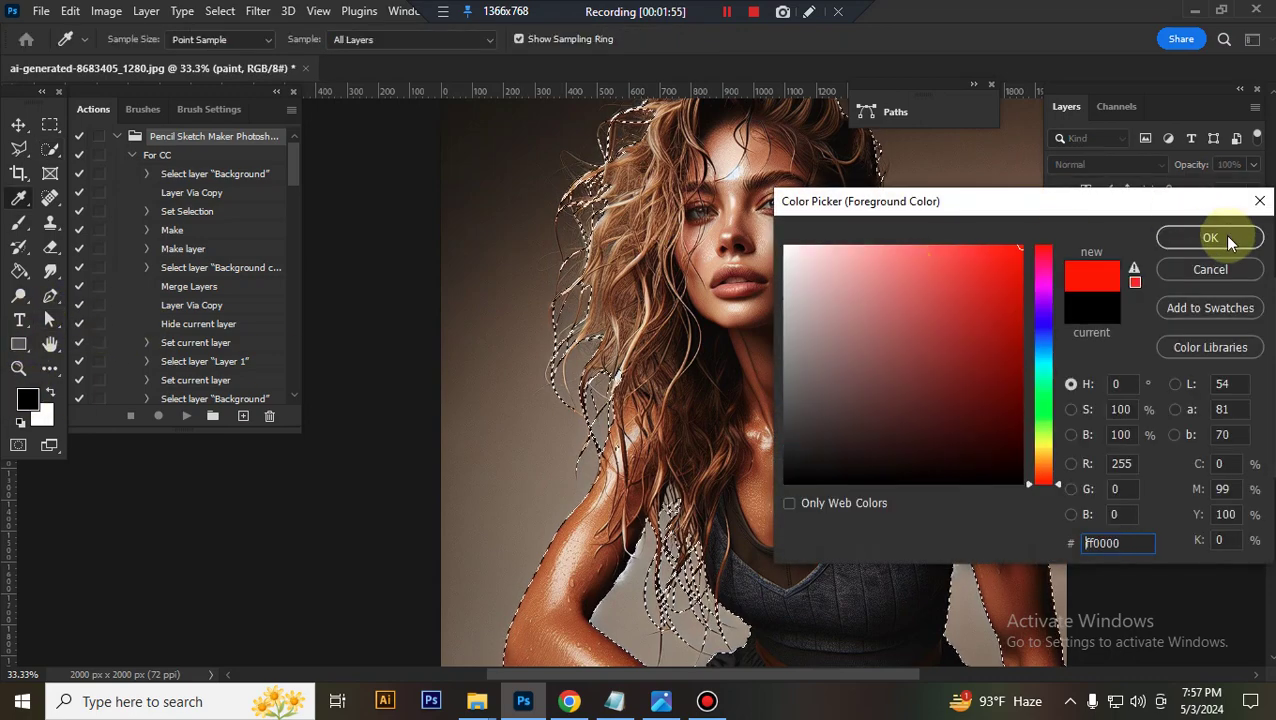
left_click(1210, 237)
left_click(22, 270)
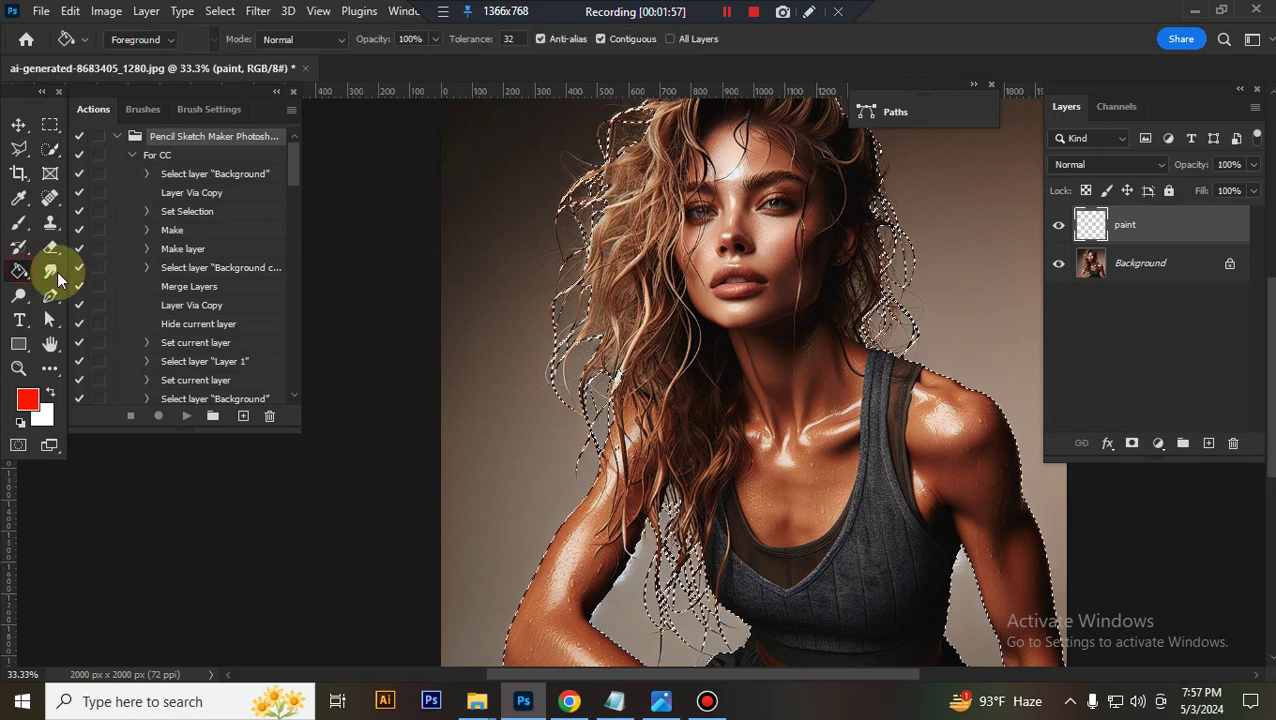
left_click(718, 318)
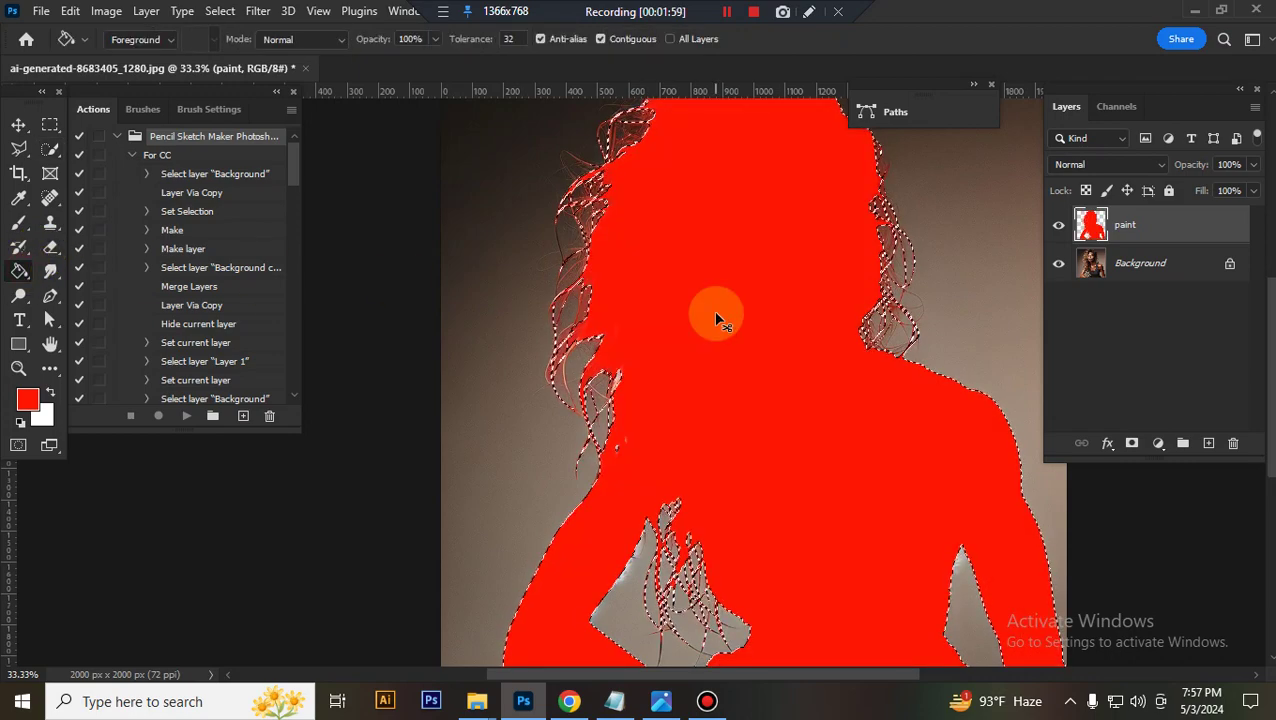
- Deselect and zoom out to see the whole canvas
key("ctrl+d")
left_click(17, 126)
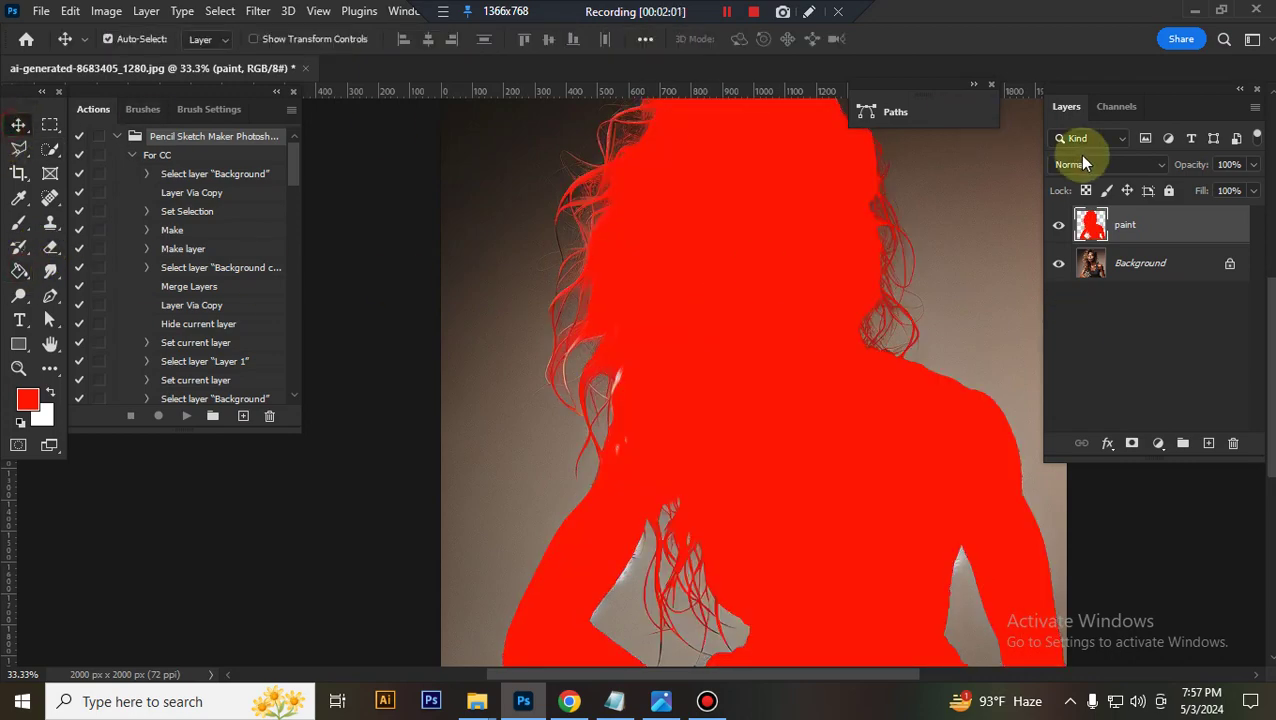
key("ctrl+minus")
key("ctrl+minus")
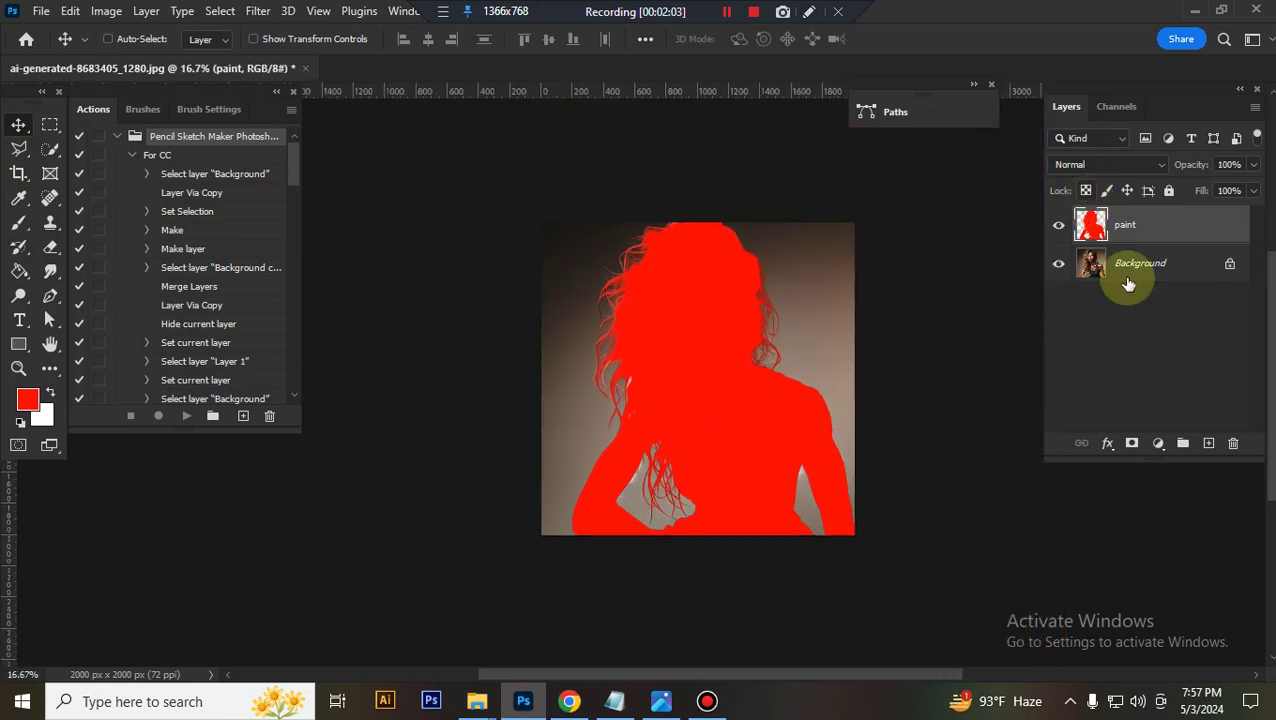
- Hide the red paint layer, reset to default black/white colours, and play the For CC sketch action
left_click(1059, 226)
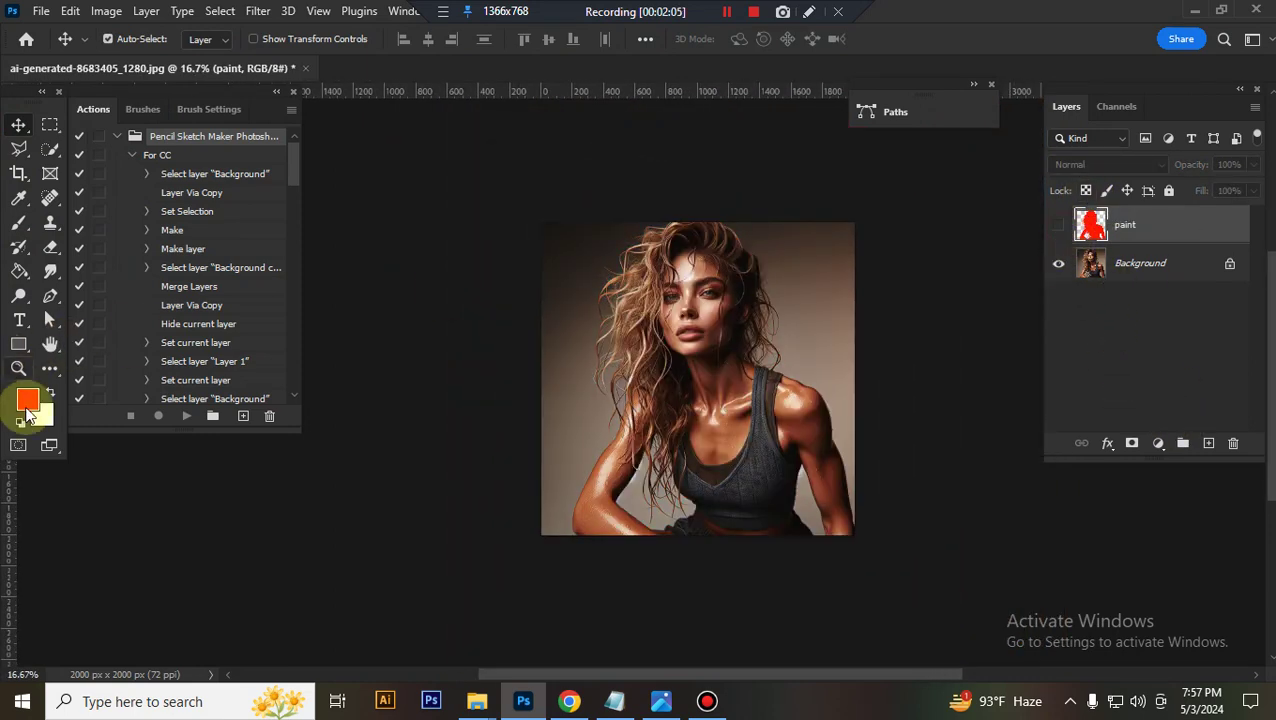
left_click(20, 423)
left_click(180, 157)
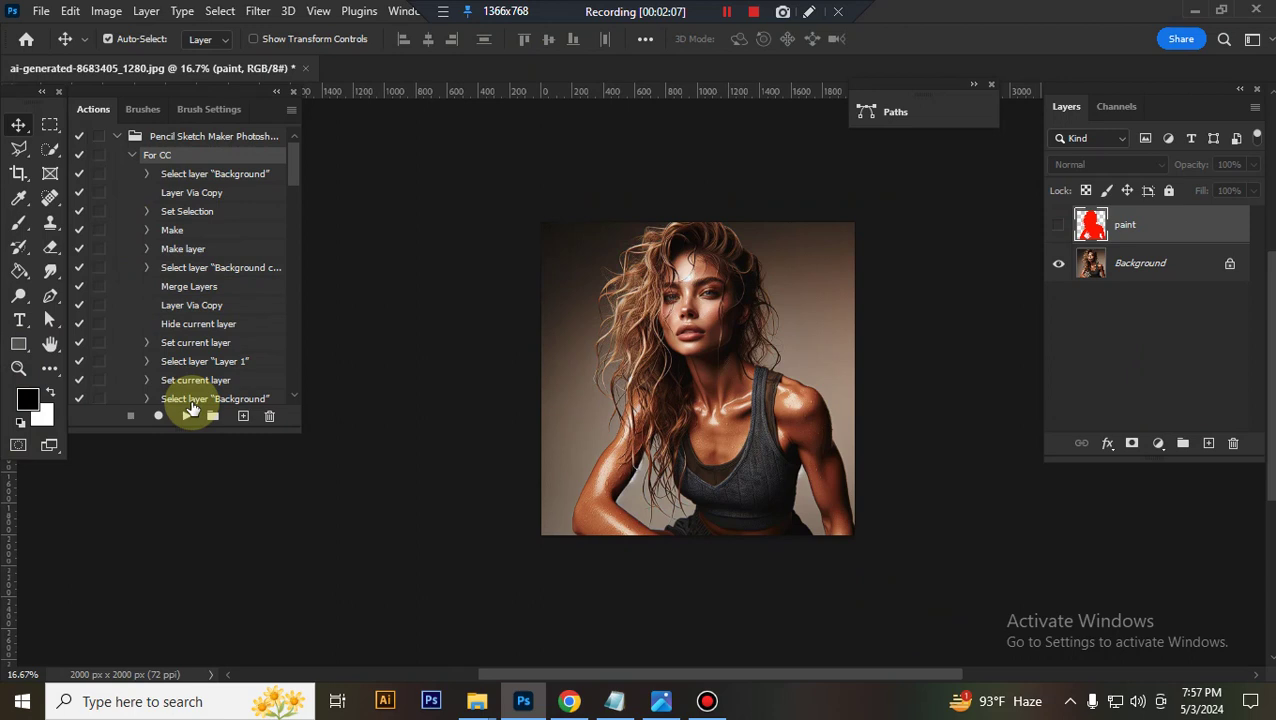
left_click(186, 415)
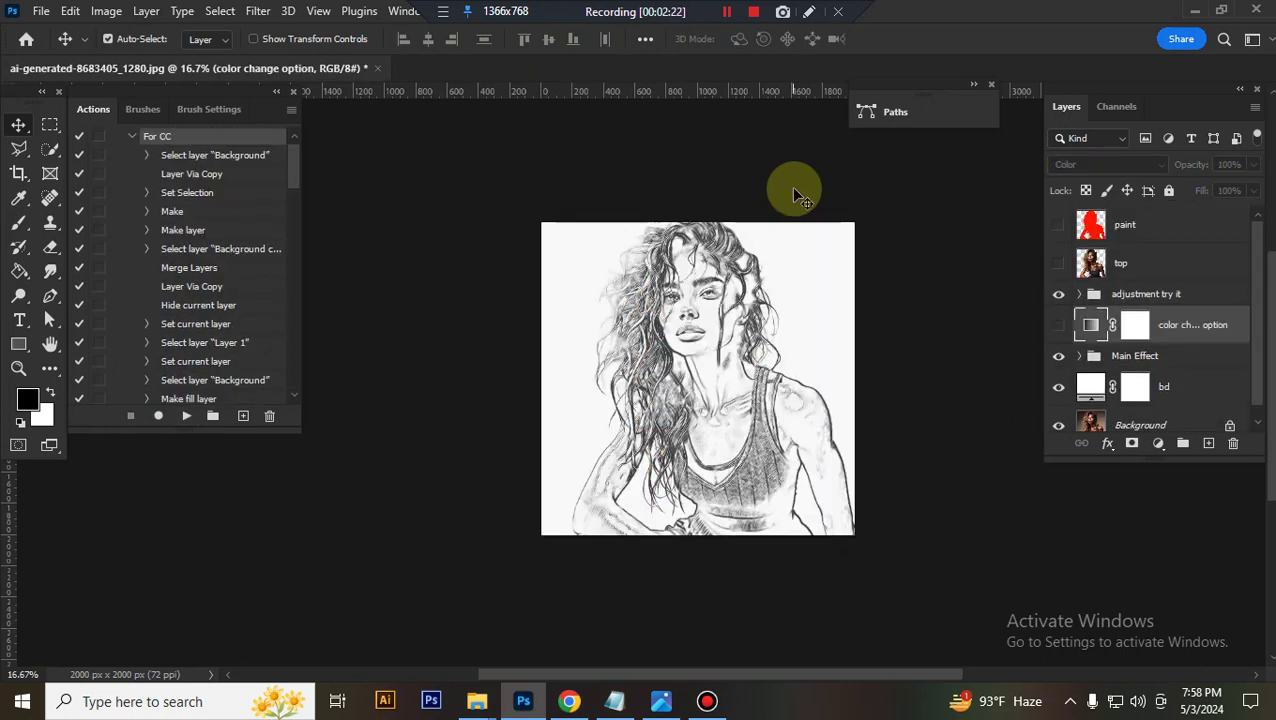
- Zoom in and pan right to inspect the finished pencil sketch
key("ctrl+plus")
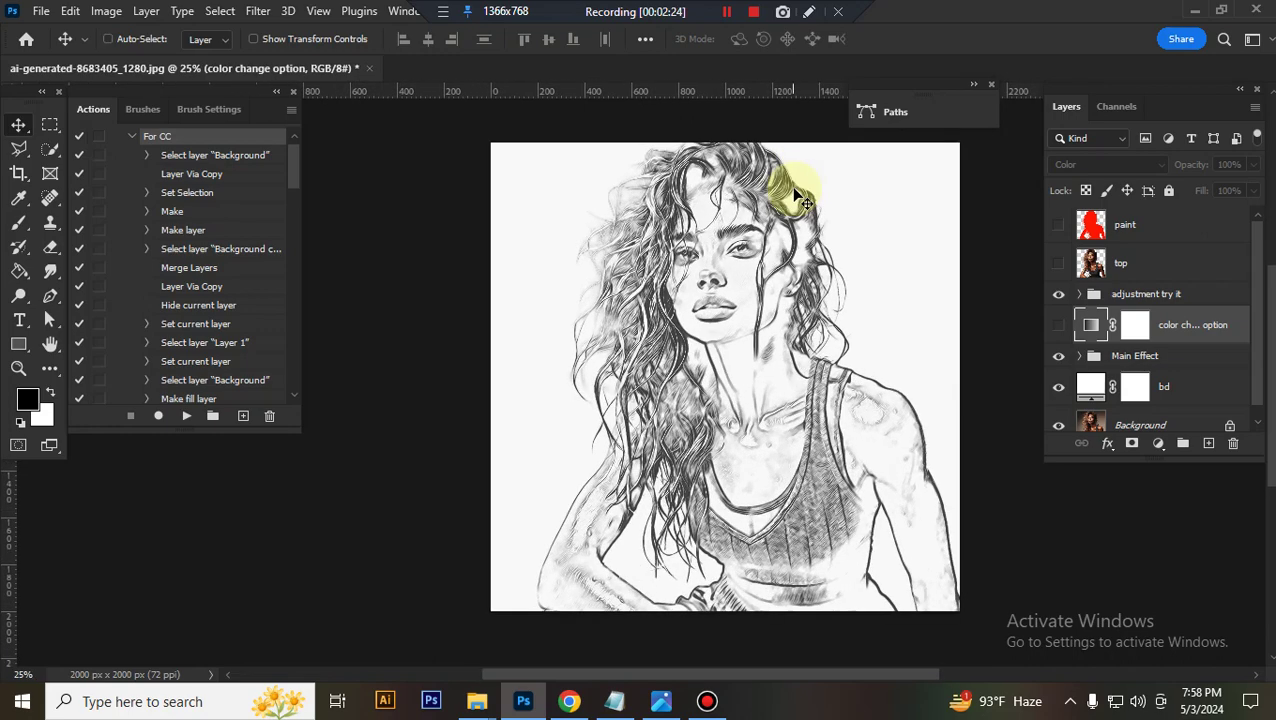
scroll(745, 285, "right", 2)
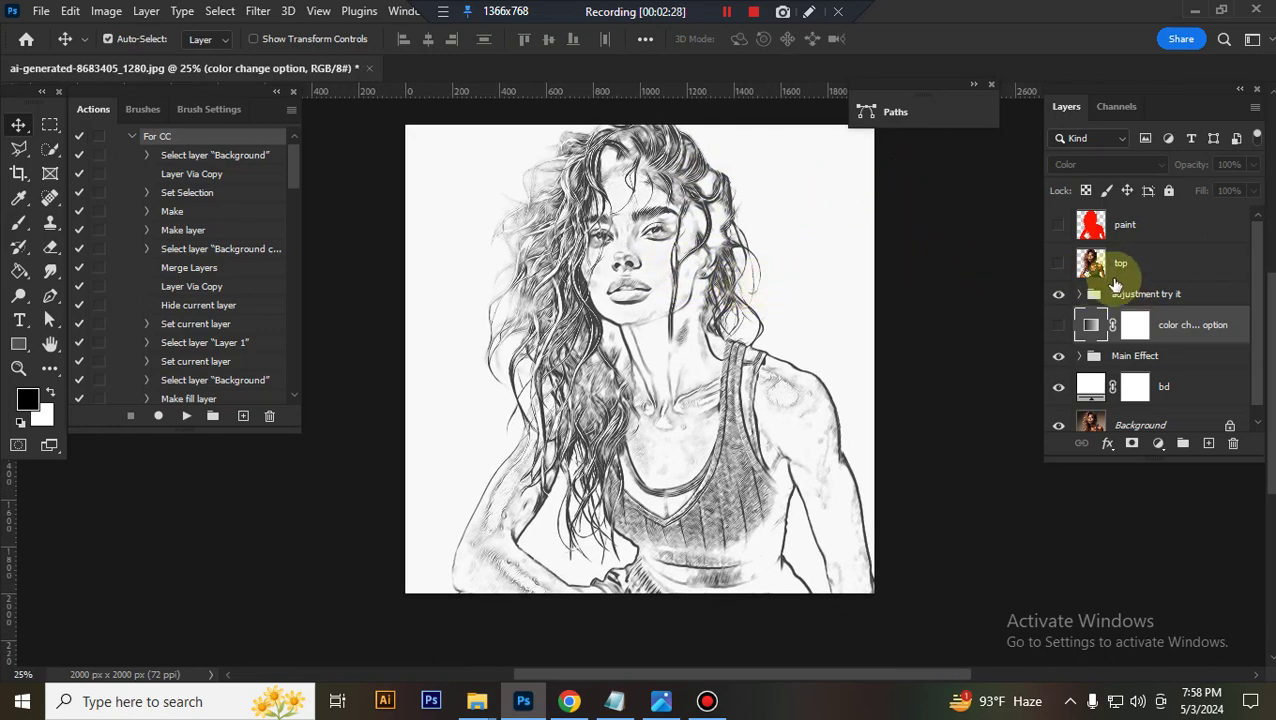
- Toggle the adjustment try it group's visibility off and on, then expand it
left_click(1166, 294)
left_click(1058, 294)
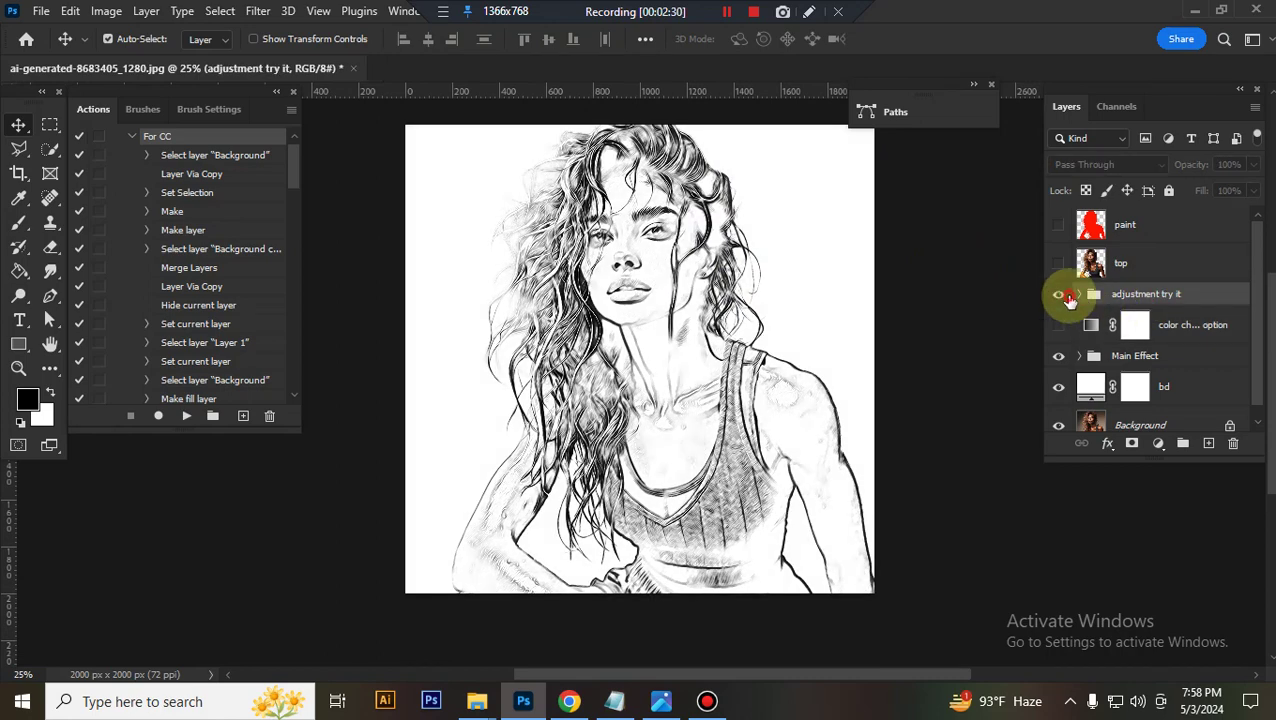
left_click(1062, 295)
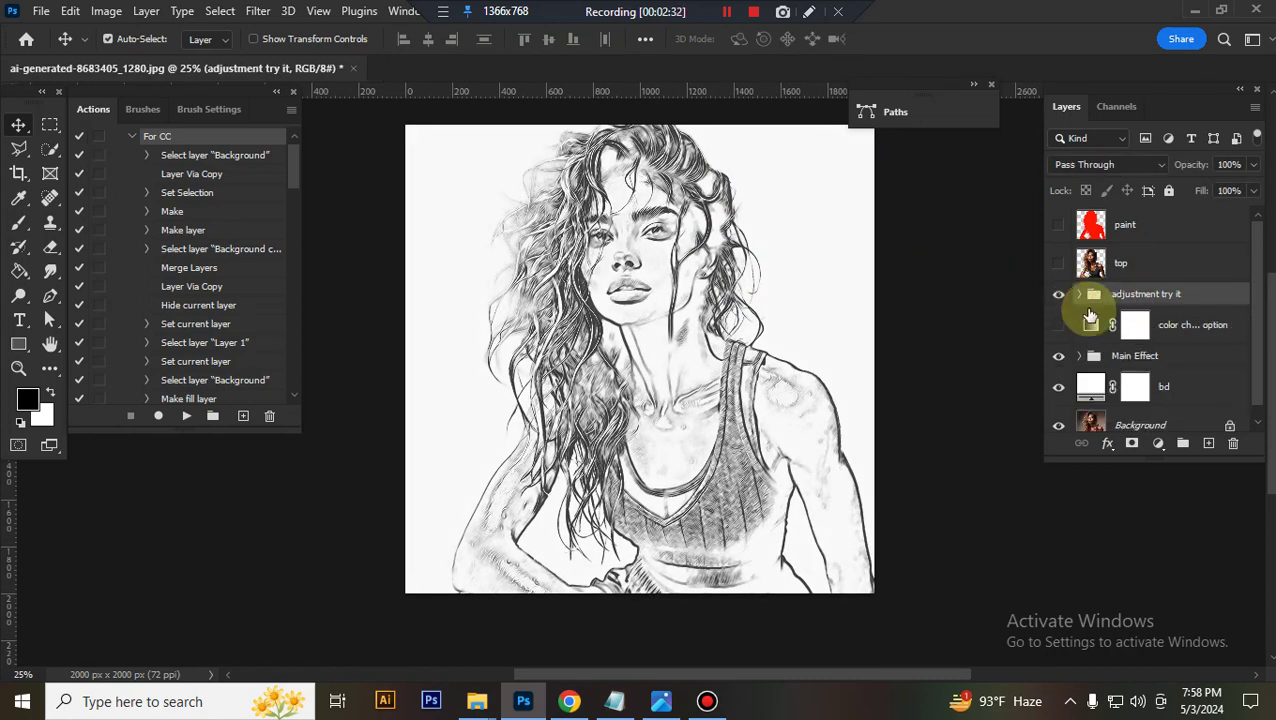
left_click(1078, 294)
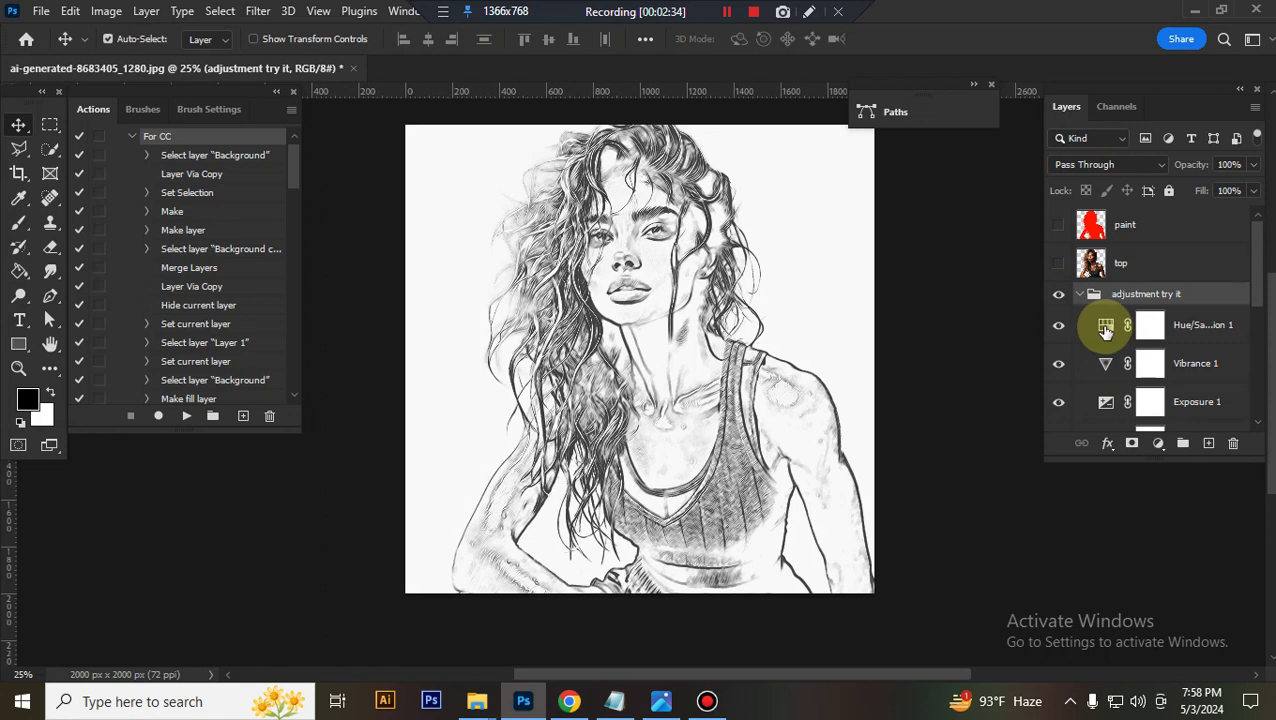
- Open Hue/Saturation 1, then raise Vibrance 1's saturation to +5
double_click(1105, 328)
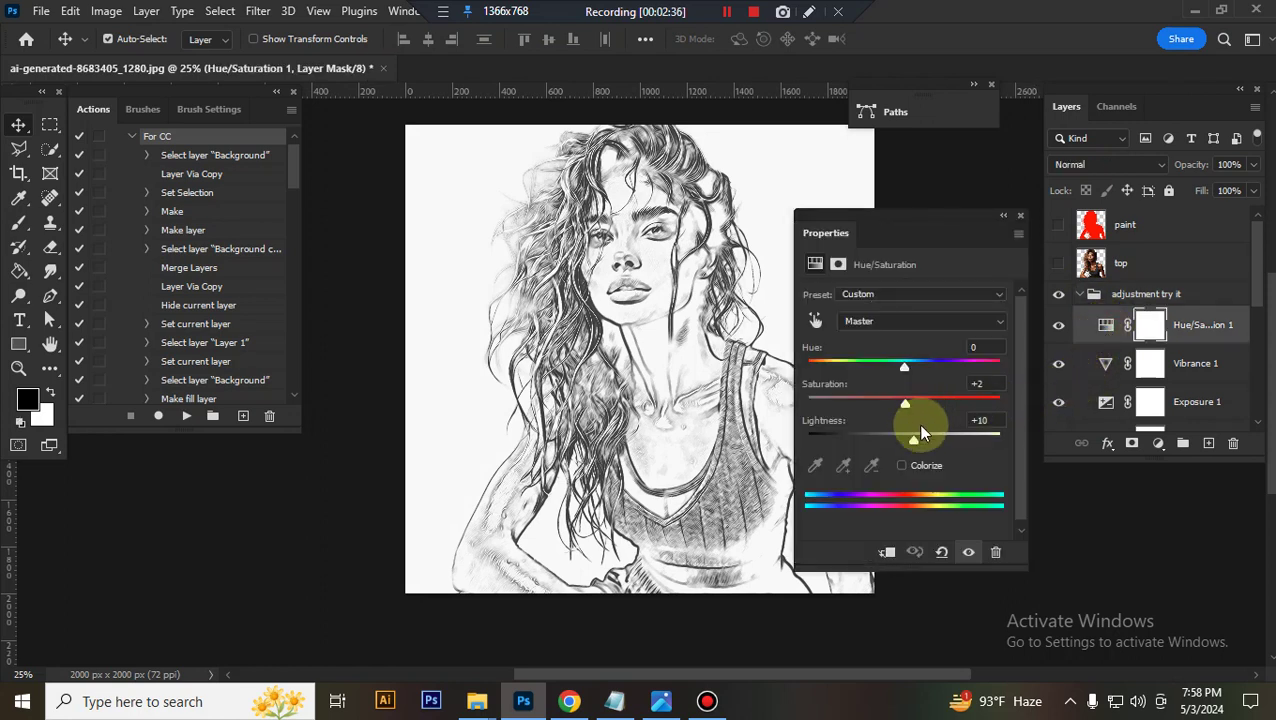
left_click(1105, 362)
left_click_drag(904, 351, 909, 351)
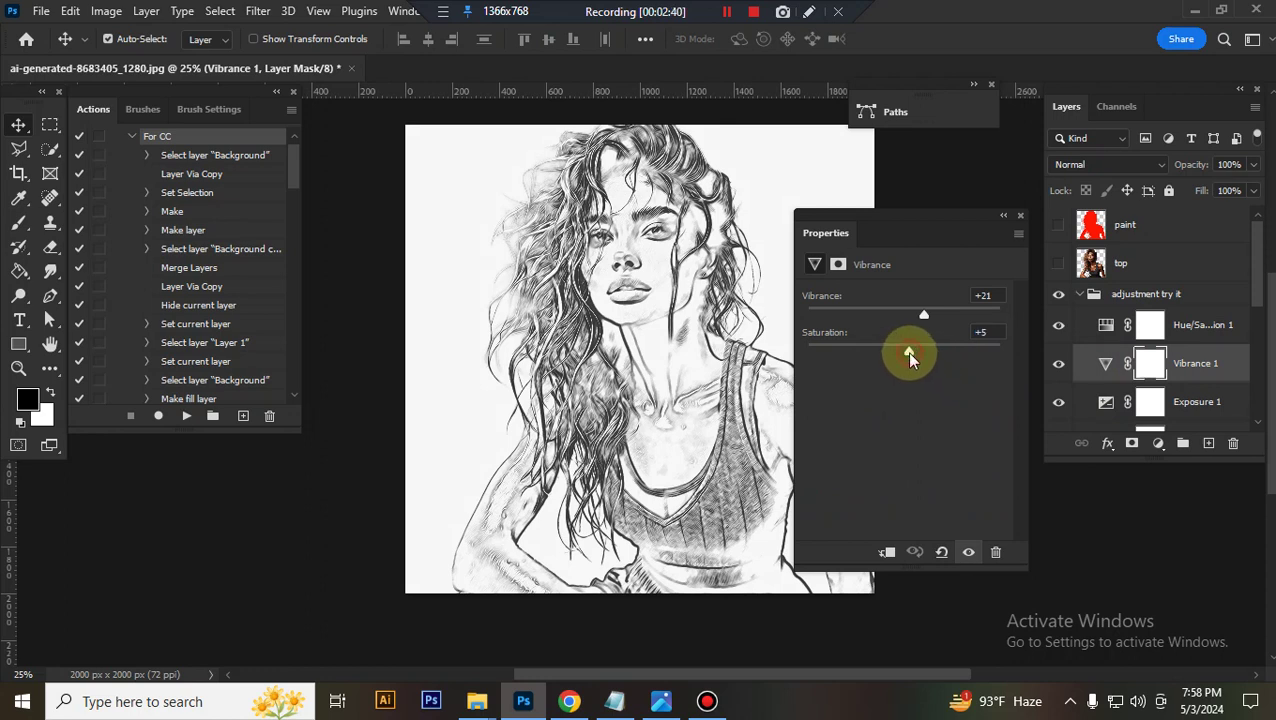
scroll(1107, 405, "down", 3)
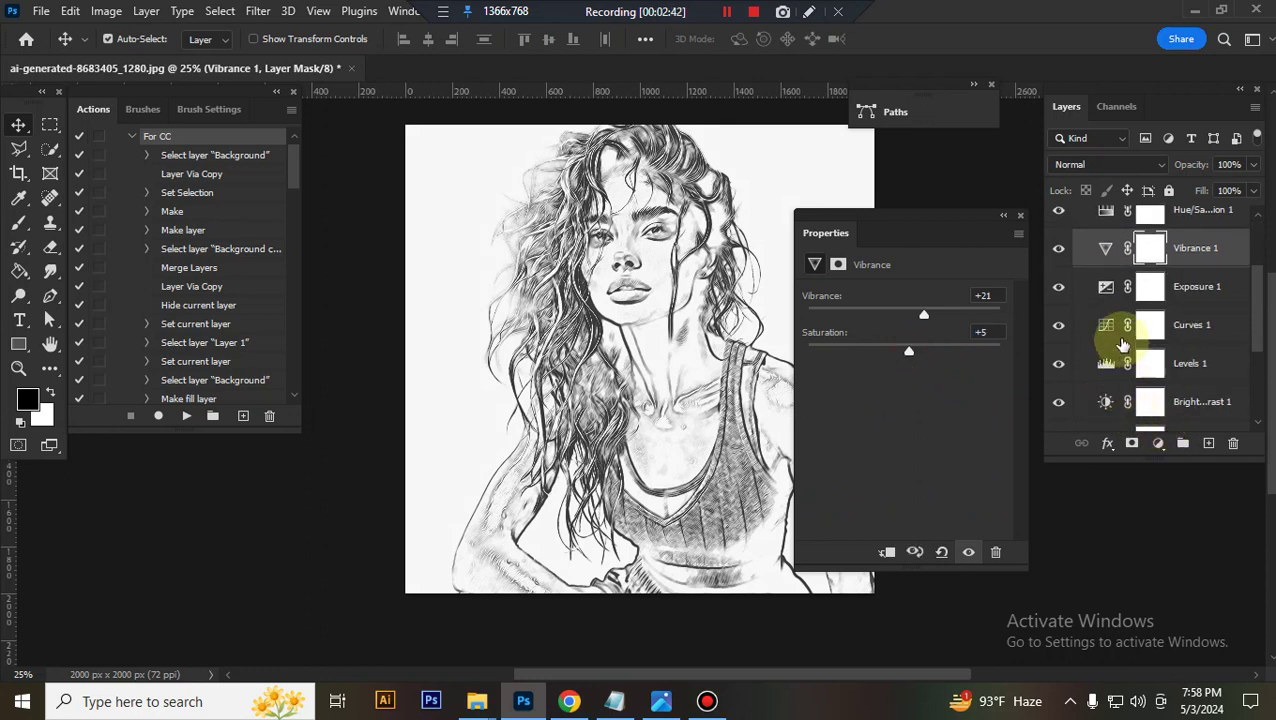
- Review the Levels 1 and Brightness/Contrast 1 settings, then close Properties
left_click(1105, 364)
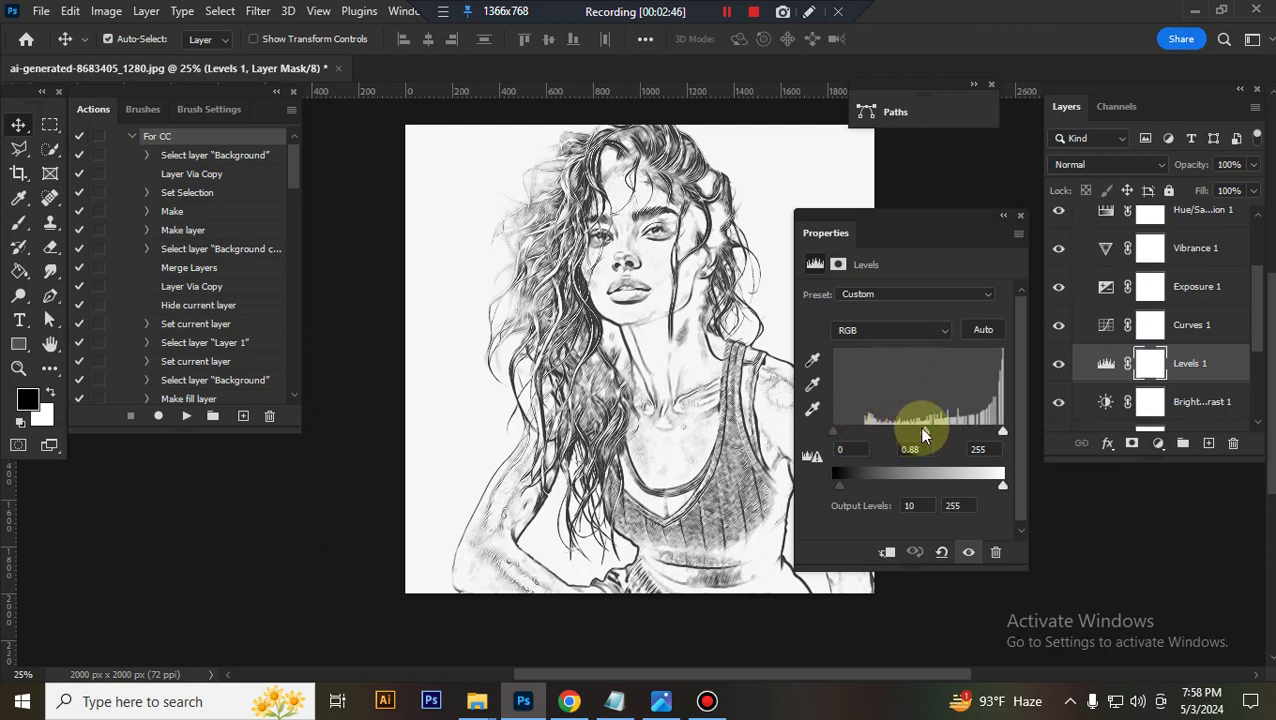
left_click(1108, 400)
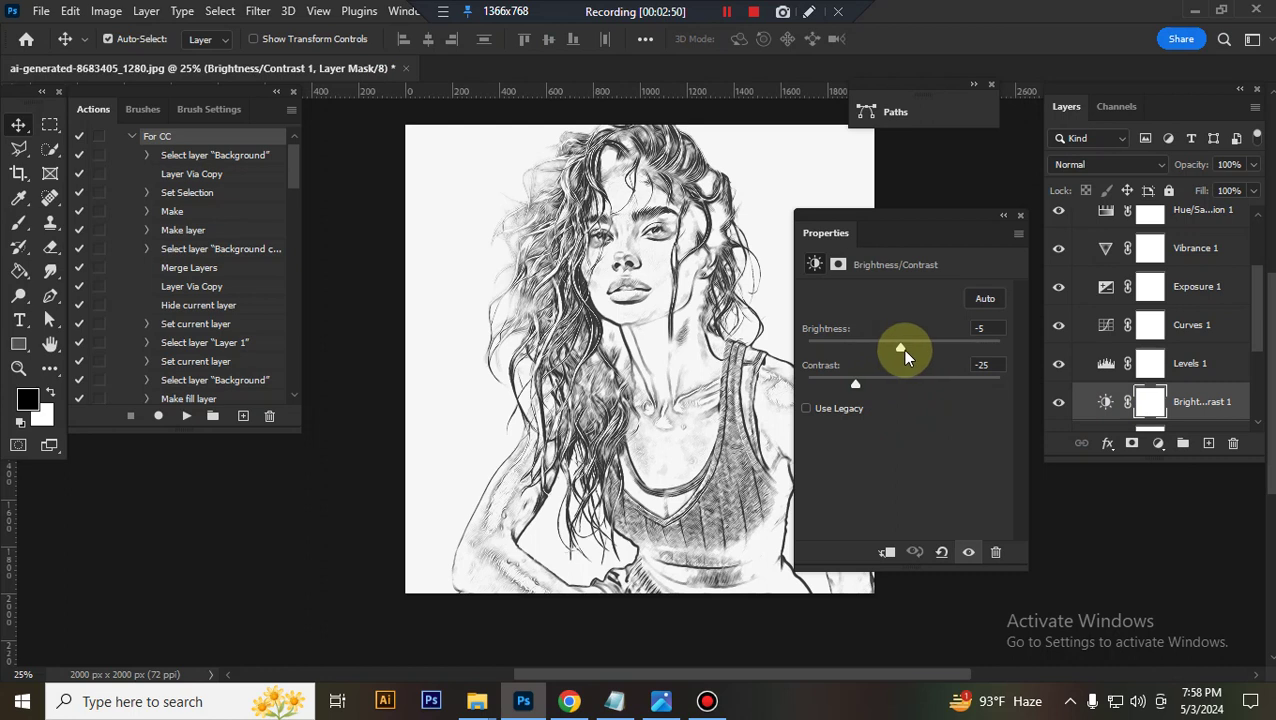
left_click(1020, 215)
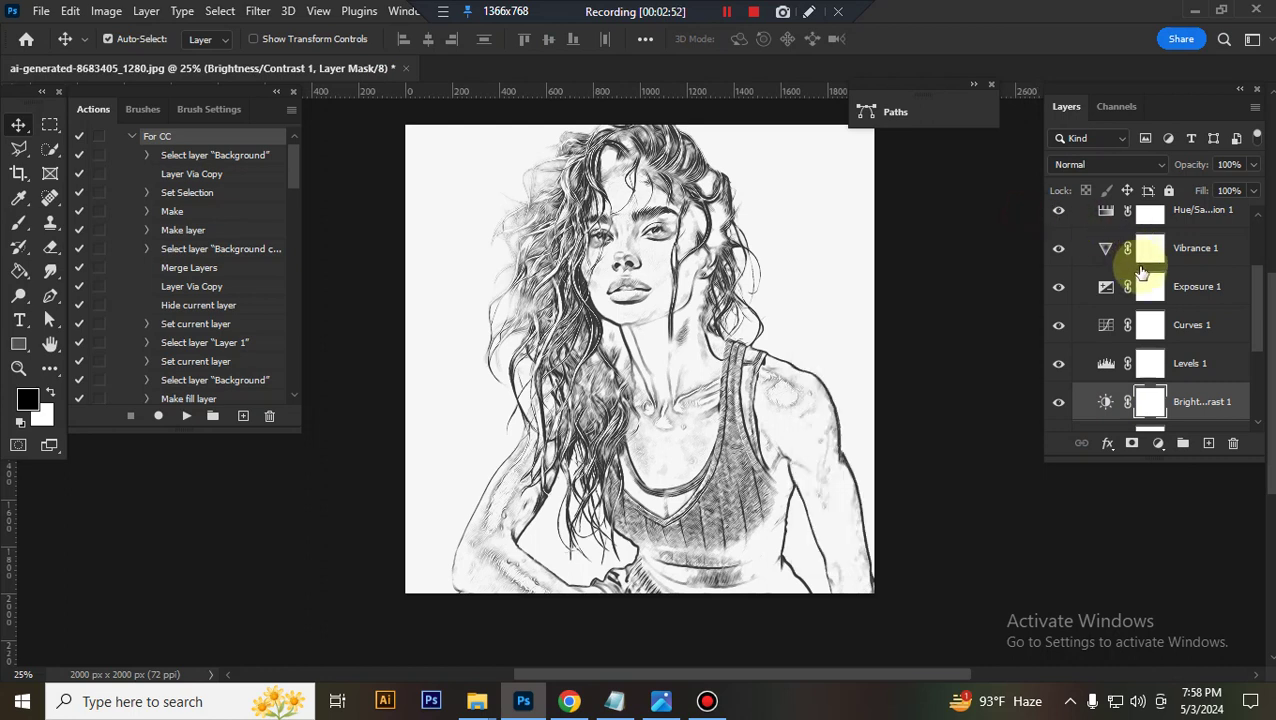
scroll(1141, 270, "up", 3)
- Collapse the group, show the color change option layer and open its gradient map settings
left_click(1078, 294)
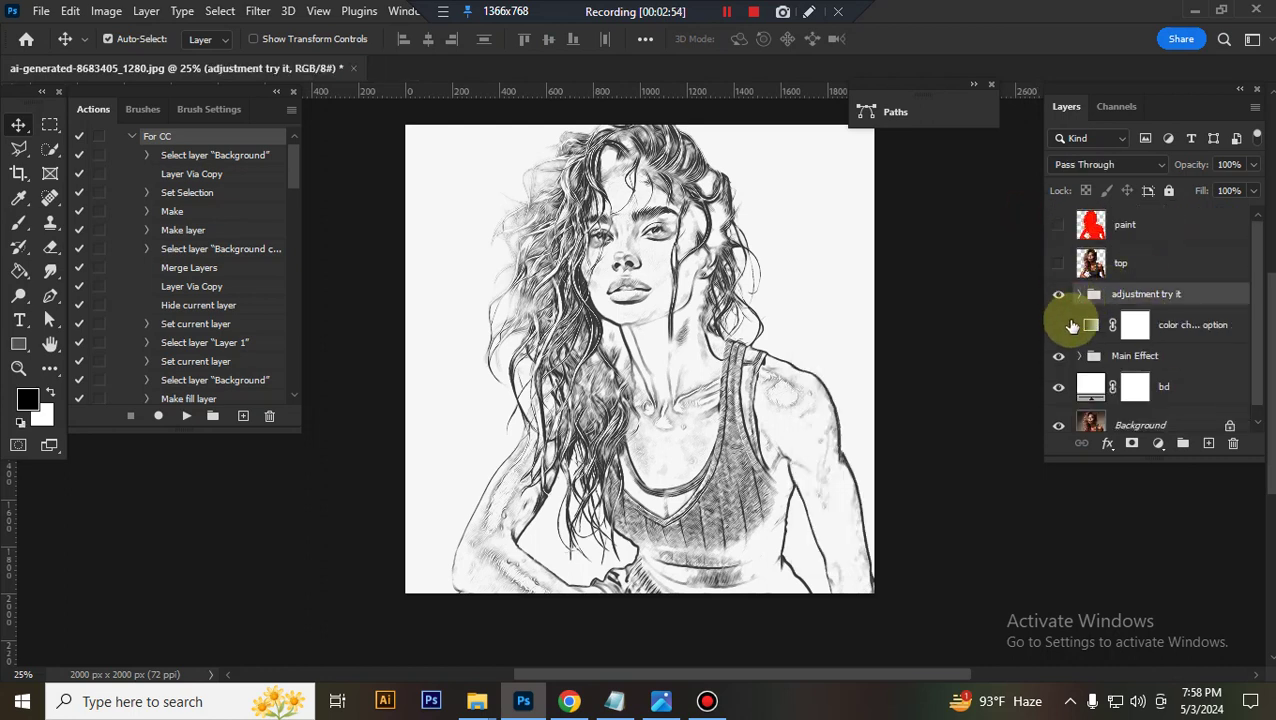
left_click(1062, 326)
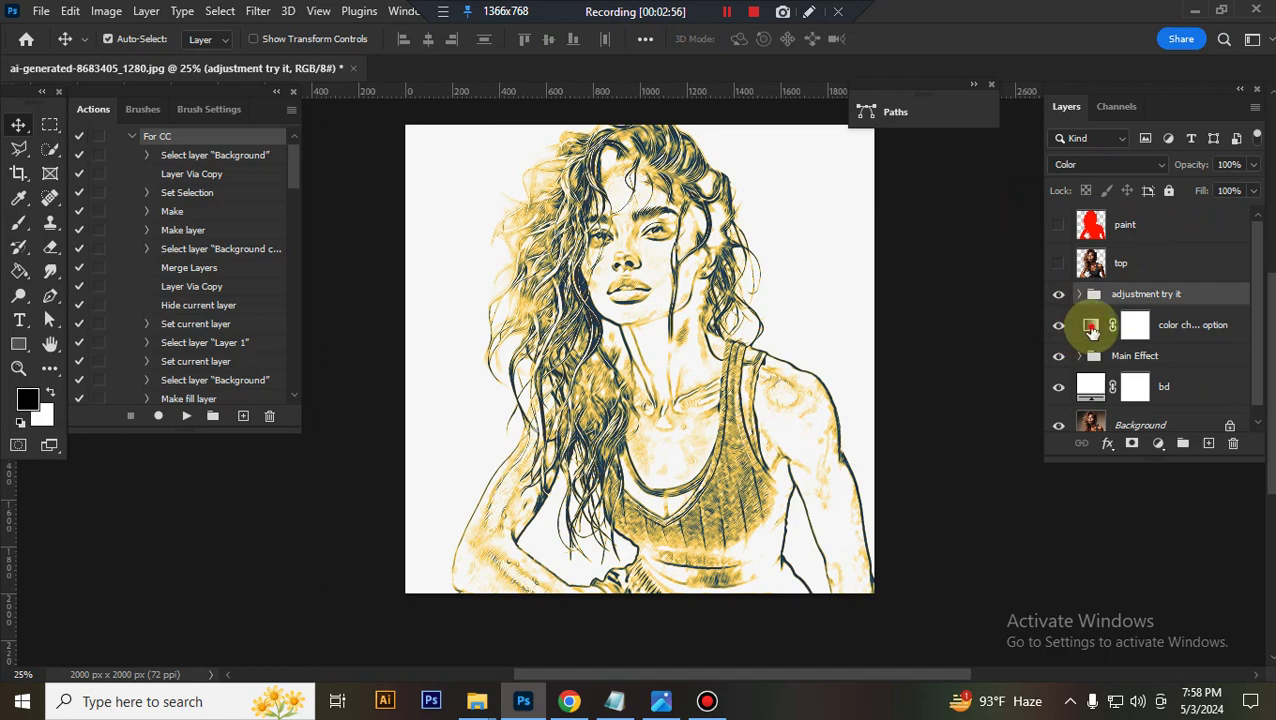
double_click(1092, 330)
- Try pink-cyan, navy-red, green, slate-cyan and sepia gradient presets, settling on dark-to-blue
left_click(999, 302)
scroll(940, 413, "down", 2)
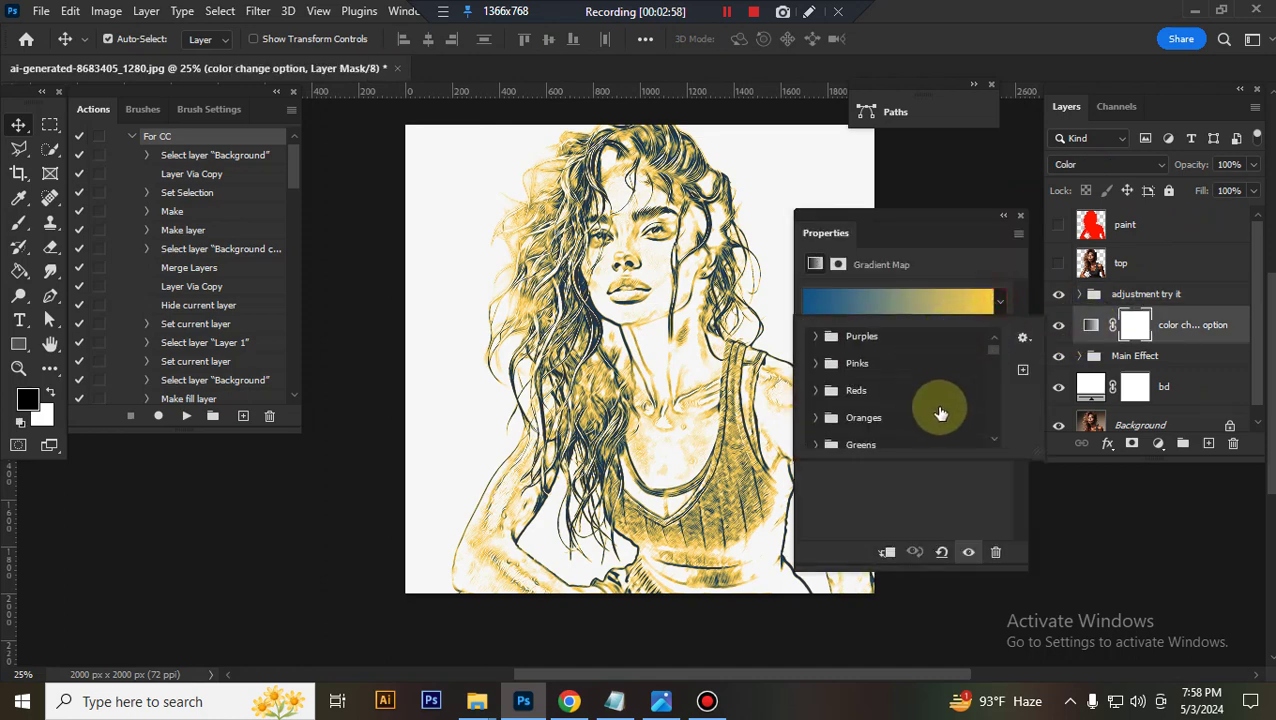
scroll(940, 413, "down", 10)
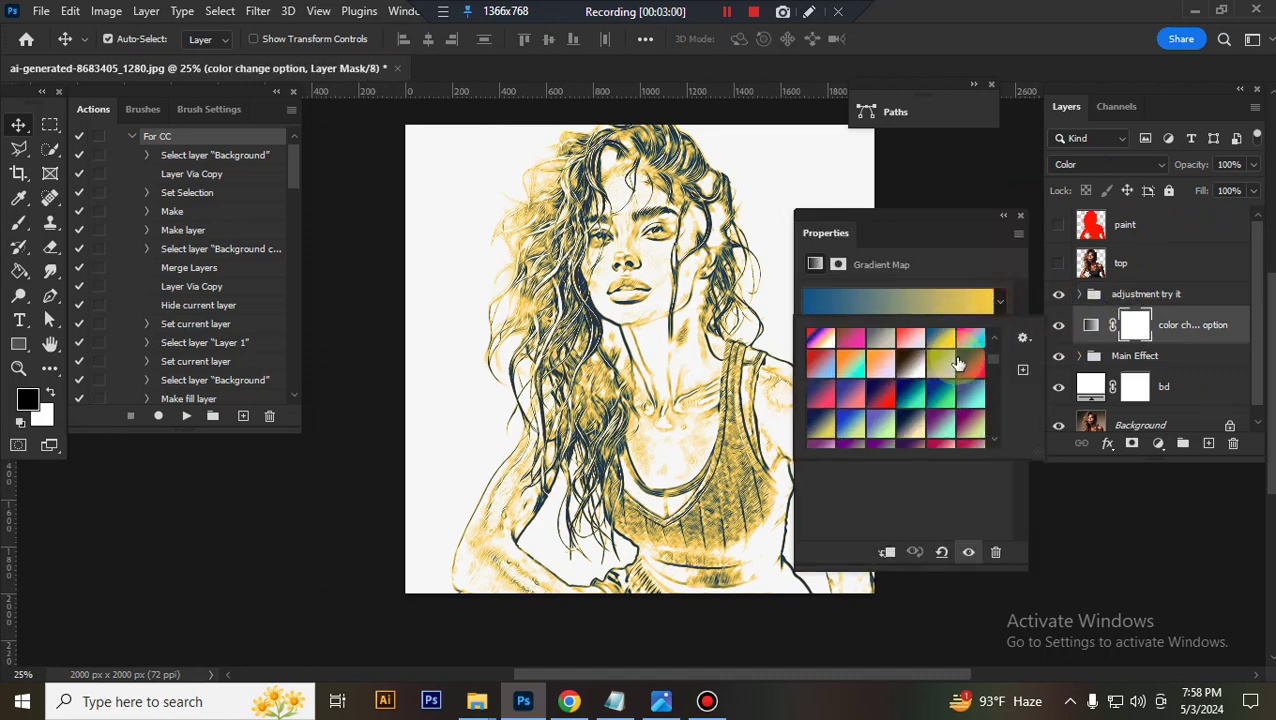
left_click(972, 340)
left_click(970, 372)
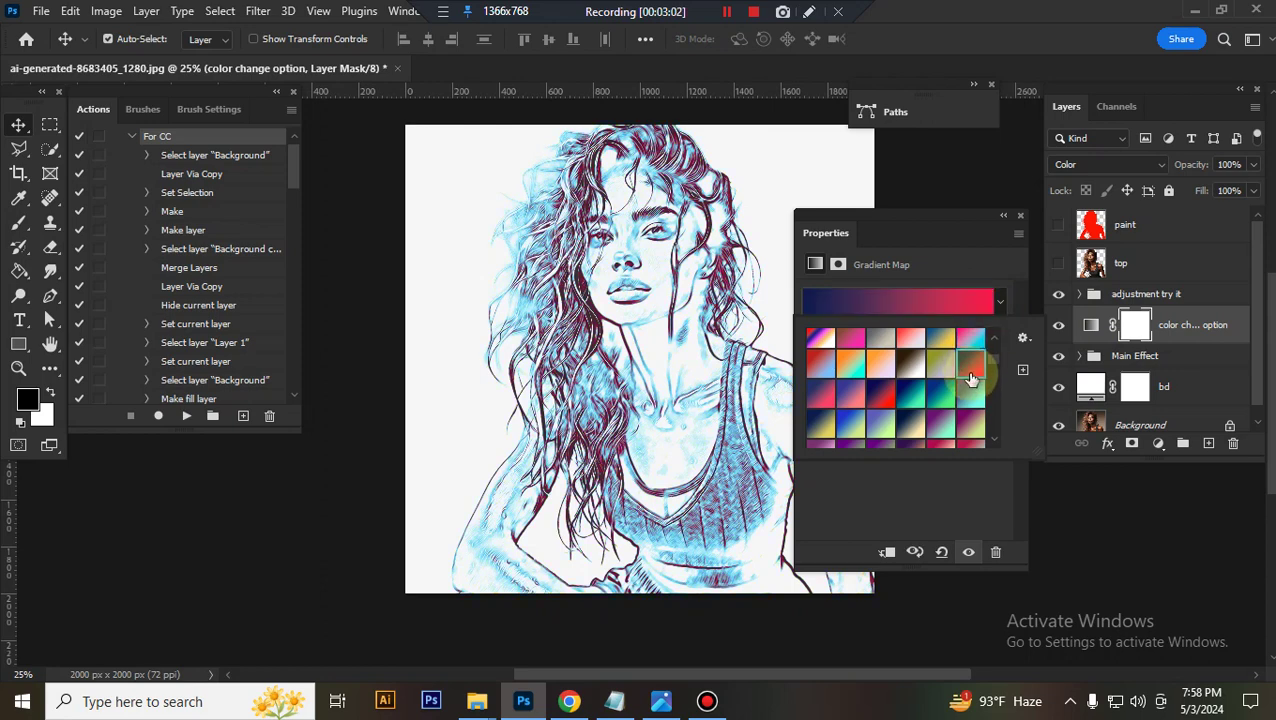
left_click(942, 398)
left_click(972, 398)
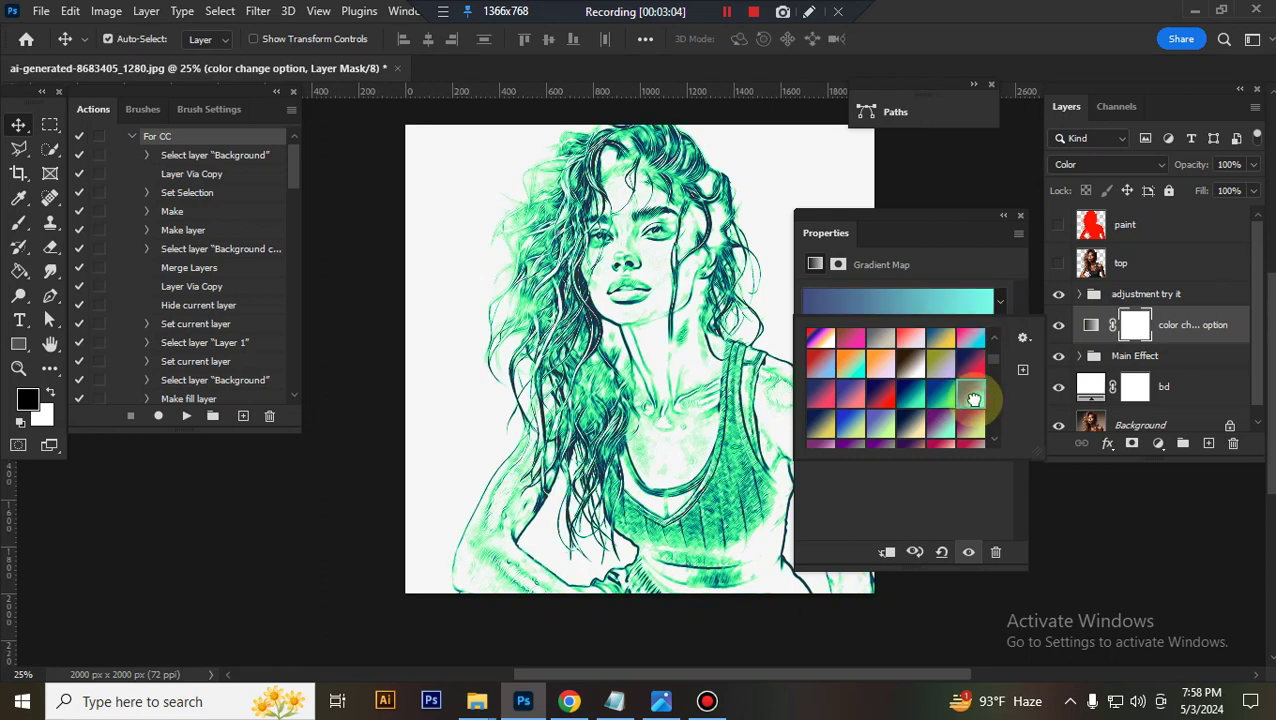
left_click(922, 418)
scroll(955, 420, "down", 4)
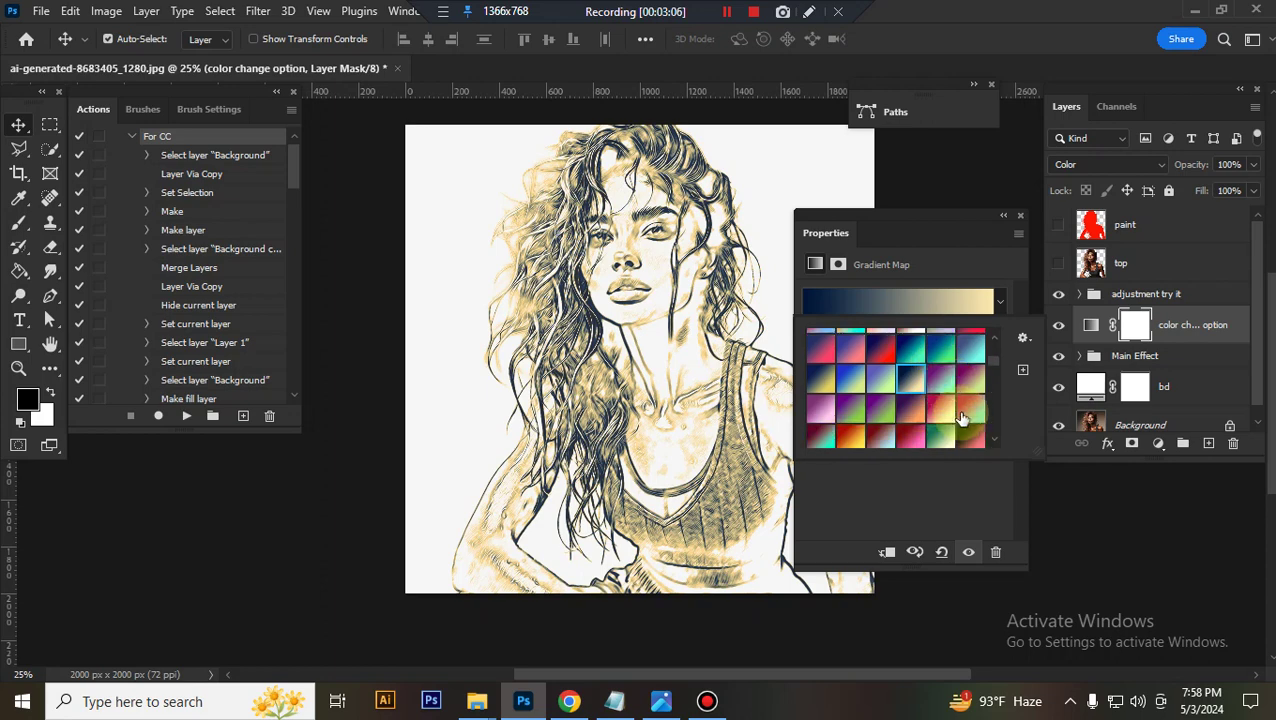
scroll(958, 424, "down", 2)
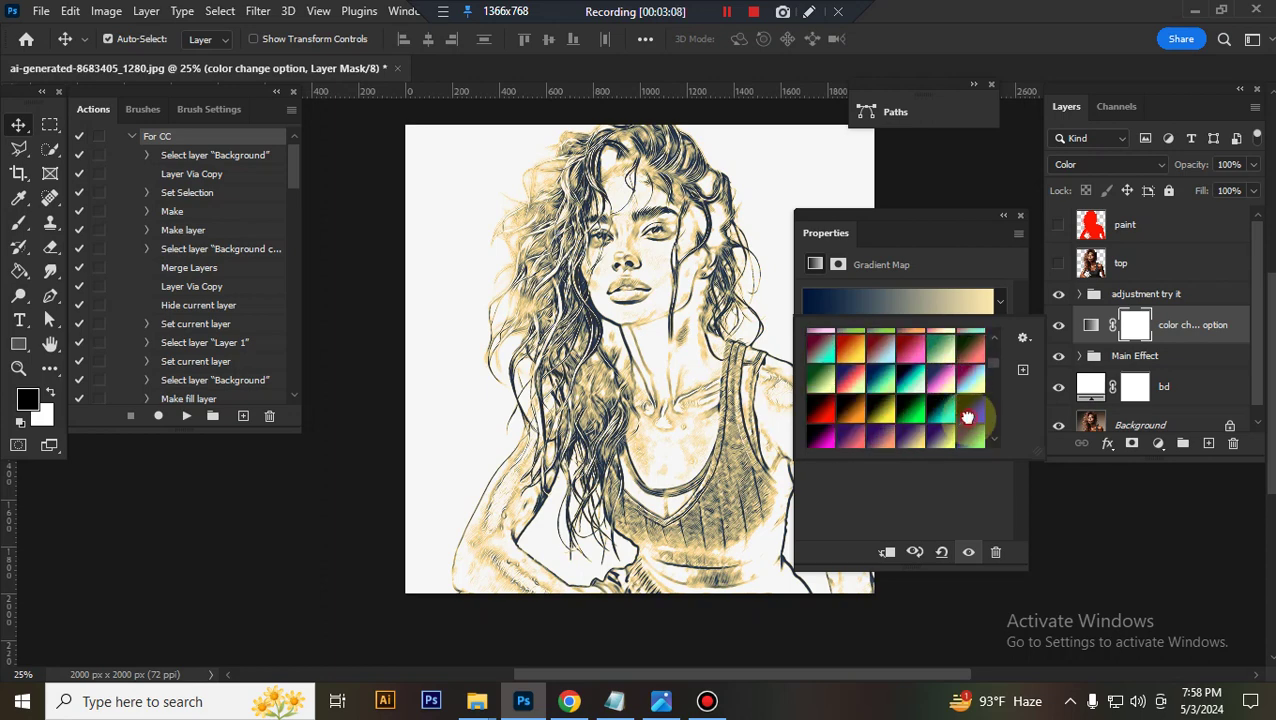
left_click(970, 408)
- Close the gradient map settings, hide the color change option layer, and select Main Effect
left_click(1020, 215)
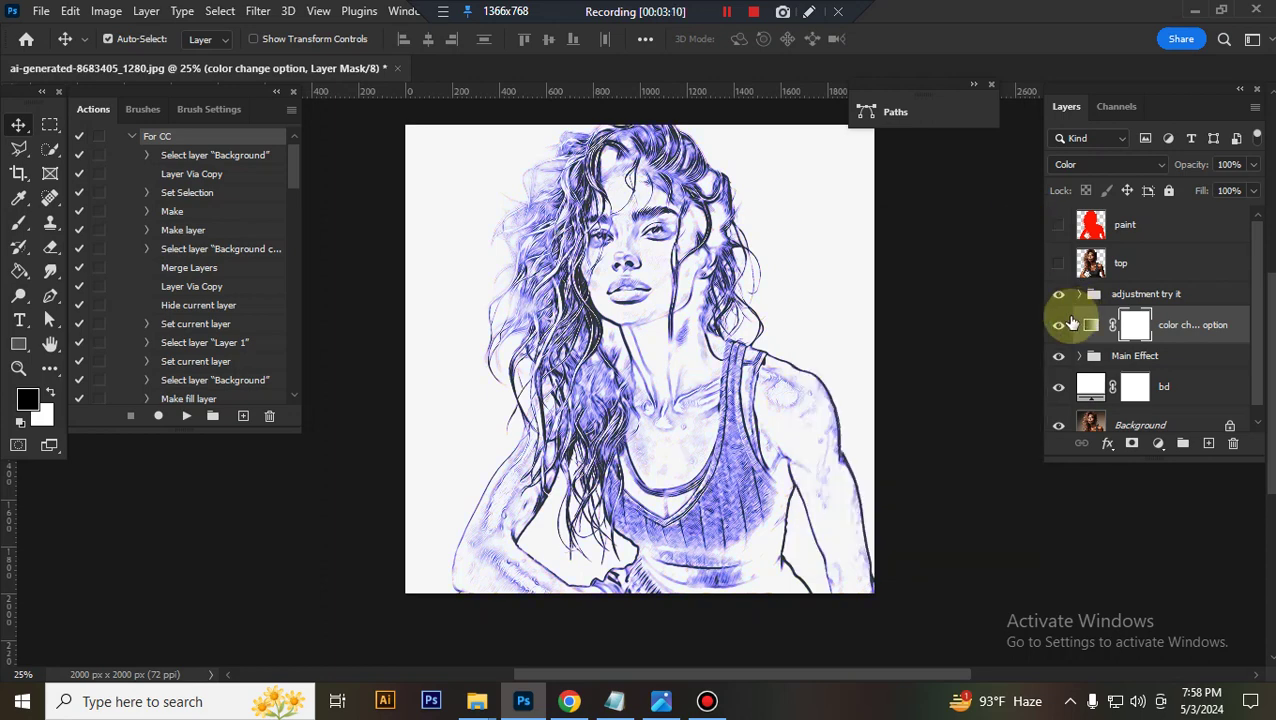
left_click(1059, 325)
left_click(1085, 357)
left_click(1079, 357)
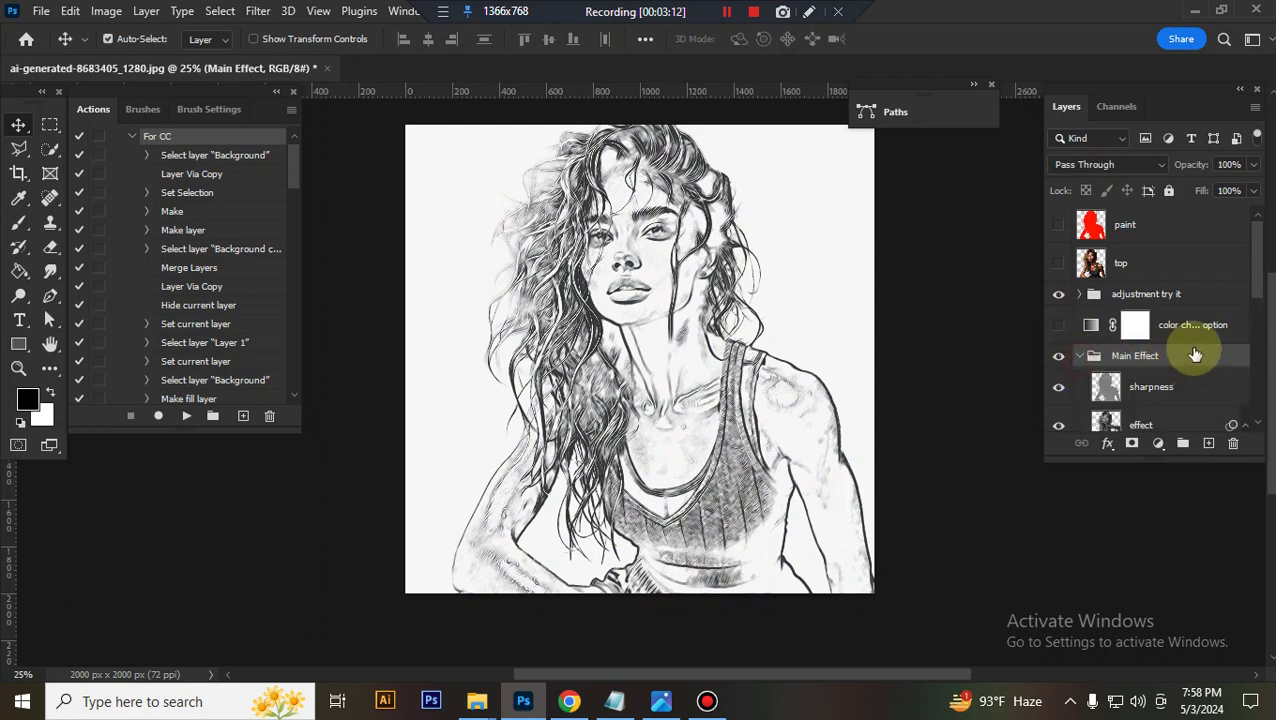
scroll(1198, 342, "down", 3)
left_click(1175, 238)
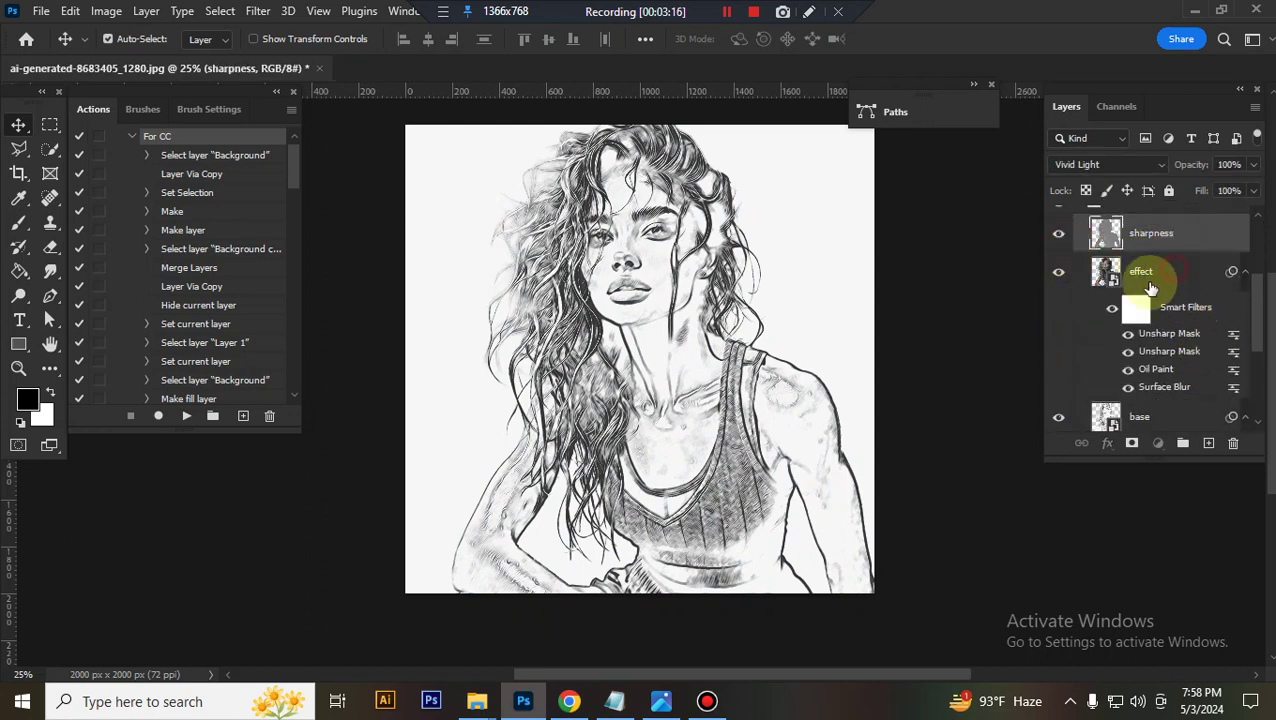
left_click(1122, 273)
left_click(1059, 273)
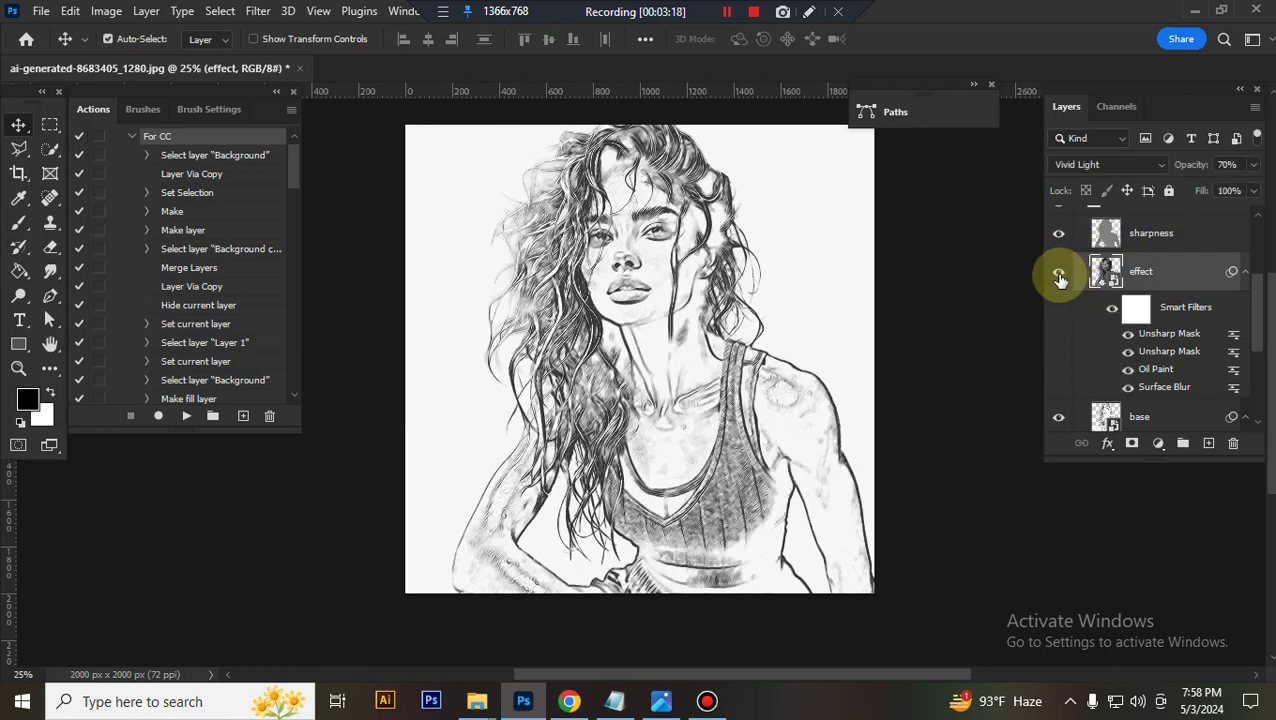
scroll(1183, 372, "down", 2)
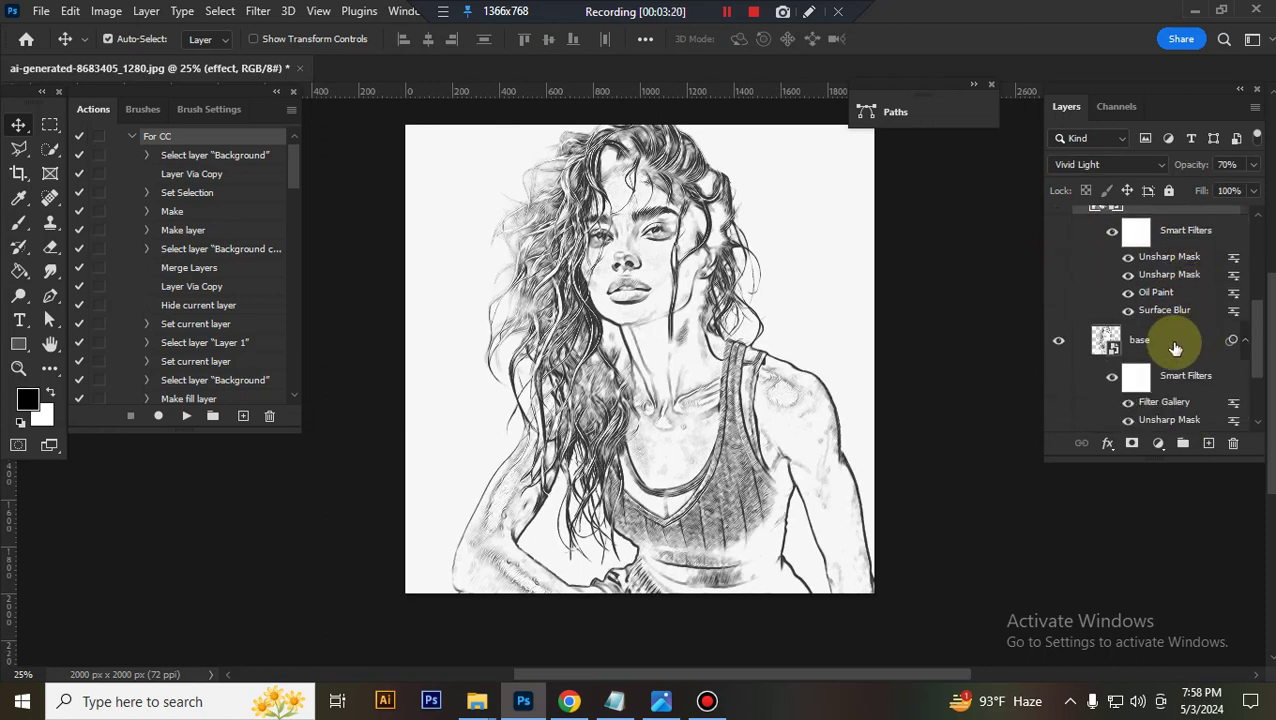
left_click(1172, 338)
scroll(1163, 343, "down", 2)
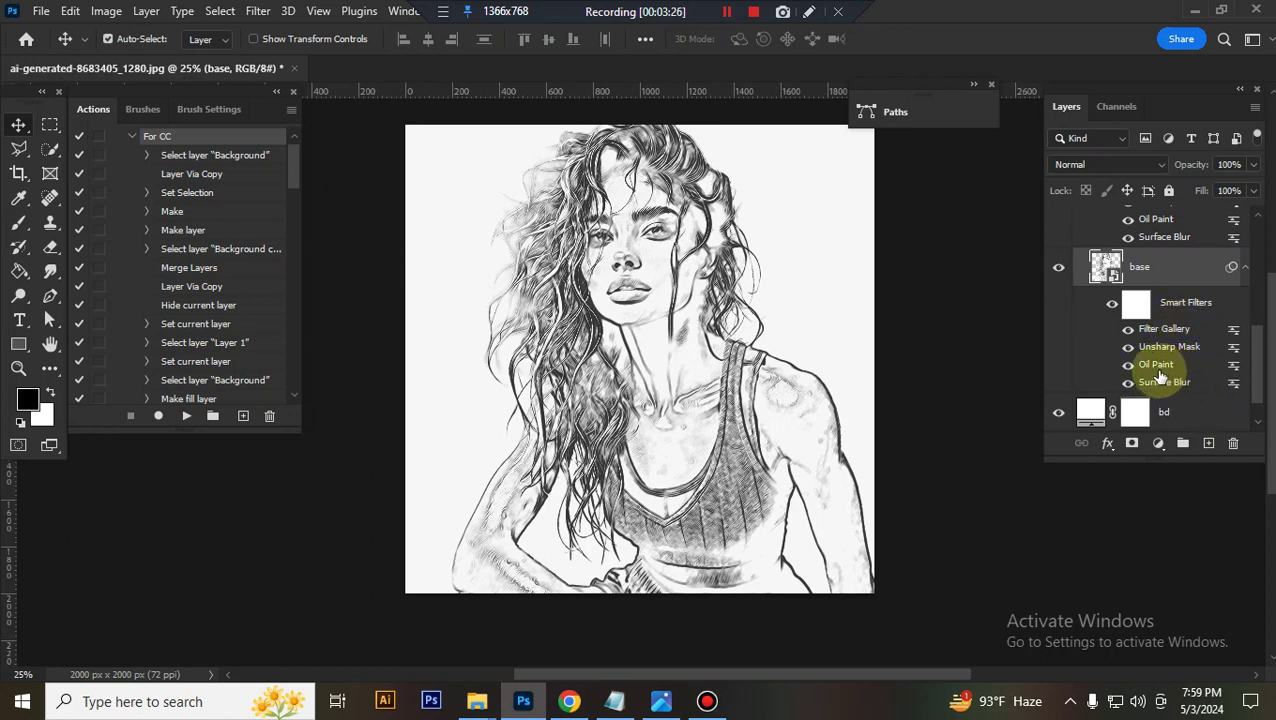
scroll(1100, 300, "up", 5)
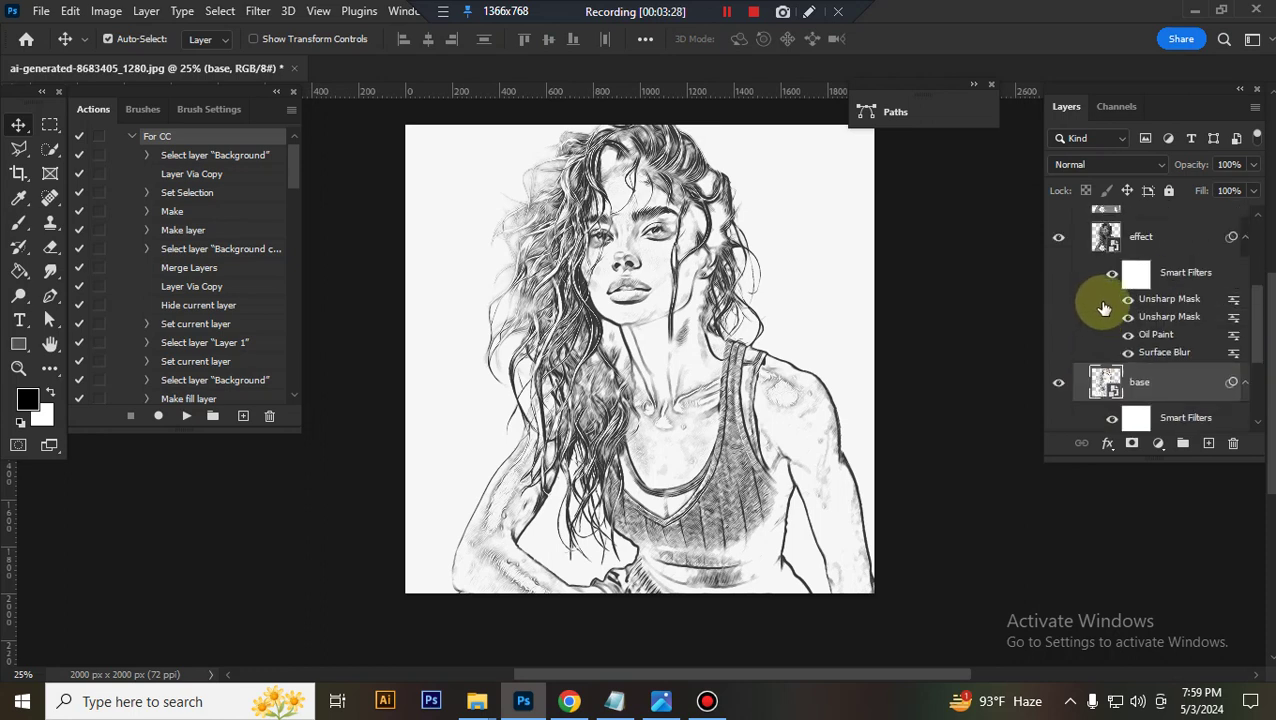
left_click(1084, 284)
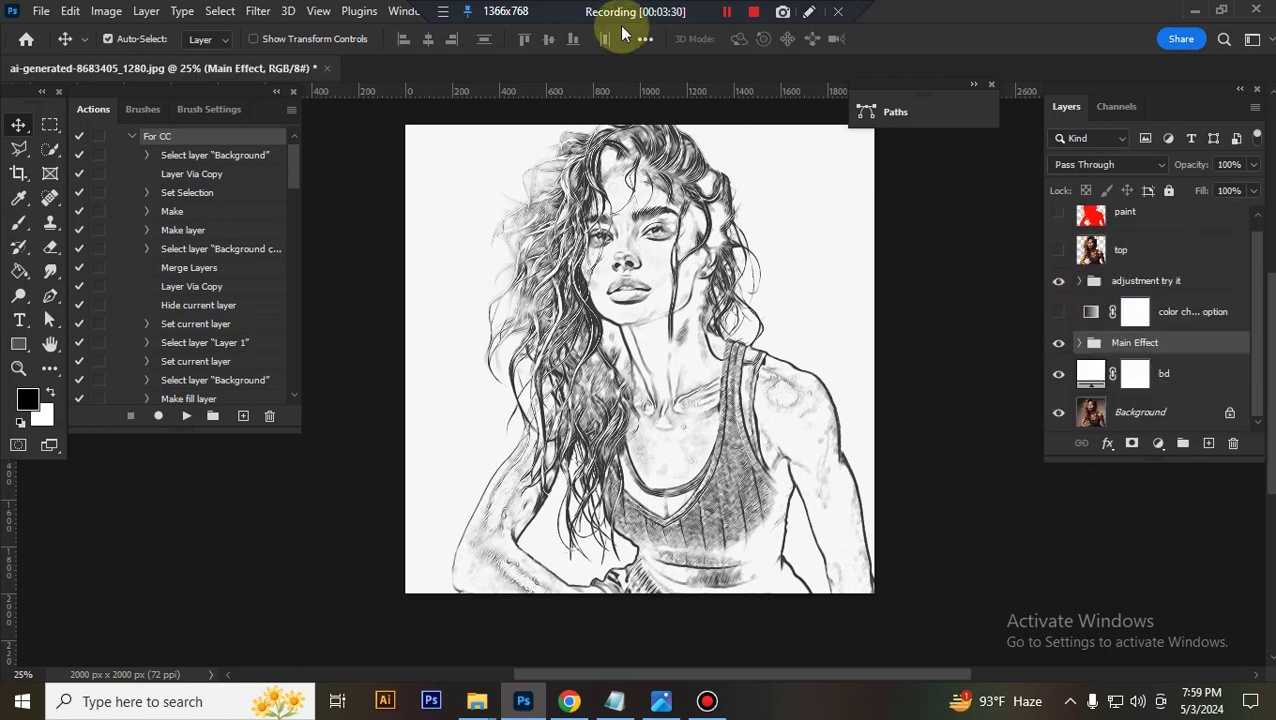